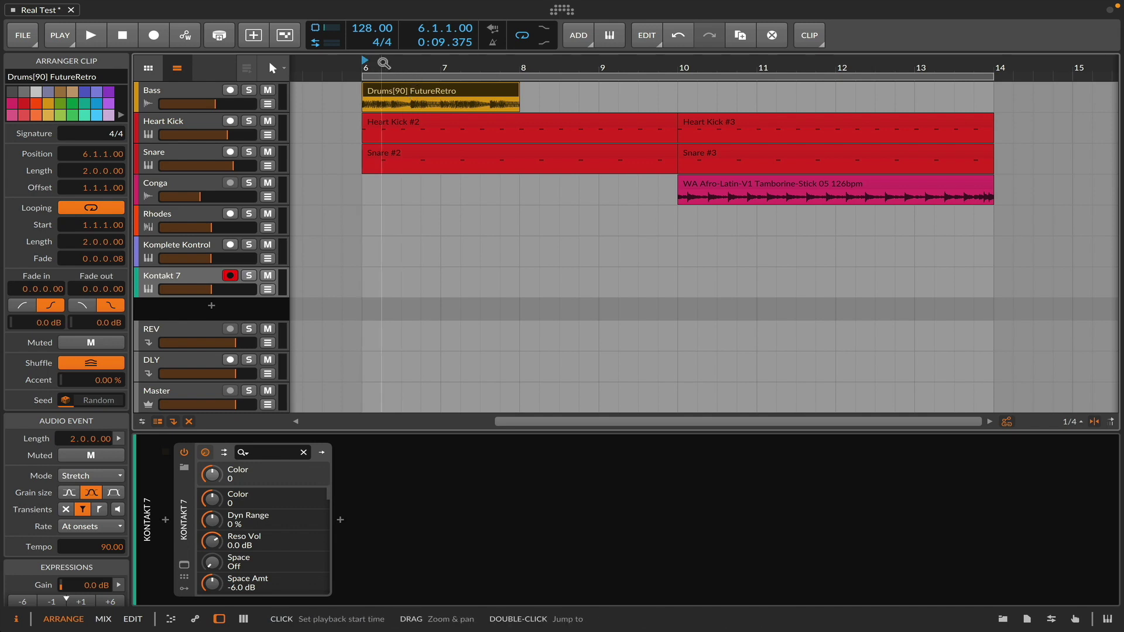
# Examine the clips around bar 6 of the arrangement at wider and closer timeline zoom levels.
pyautogui.scroll(-2, 384, 63)
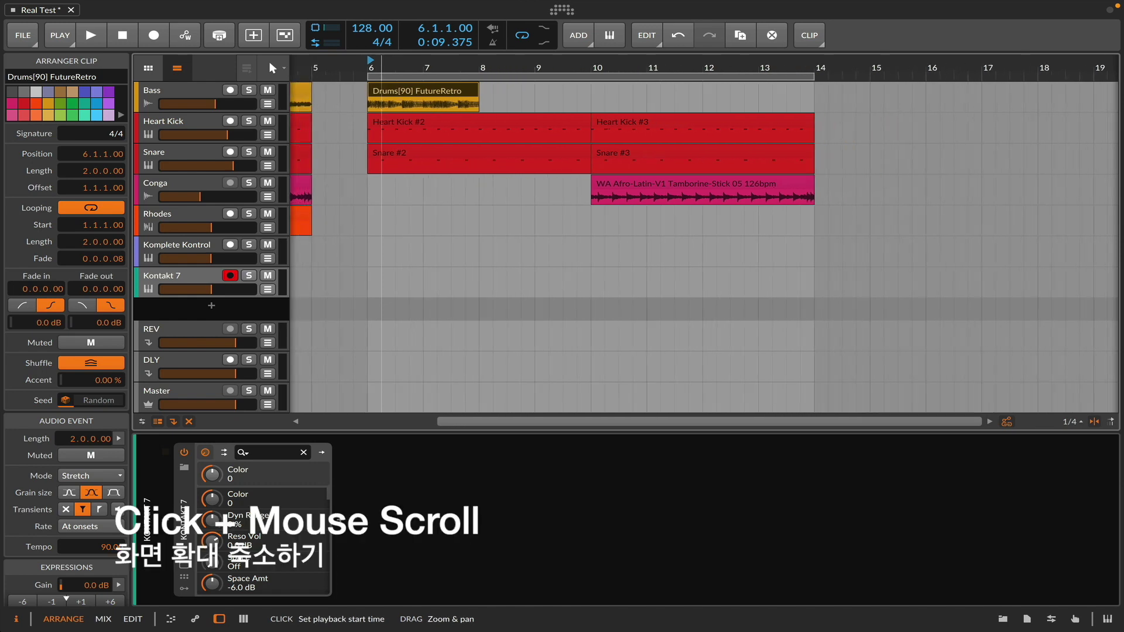
pyautogui.scroll(2, 381, 63)
pyautogui.scroll(-2, 381, 63)
pyautogui.scroll(2, 383, 63)
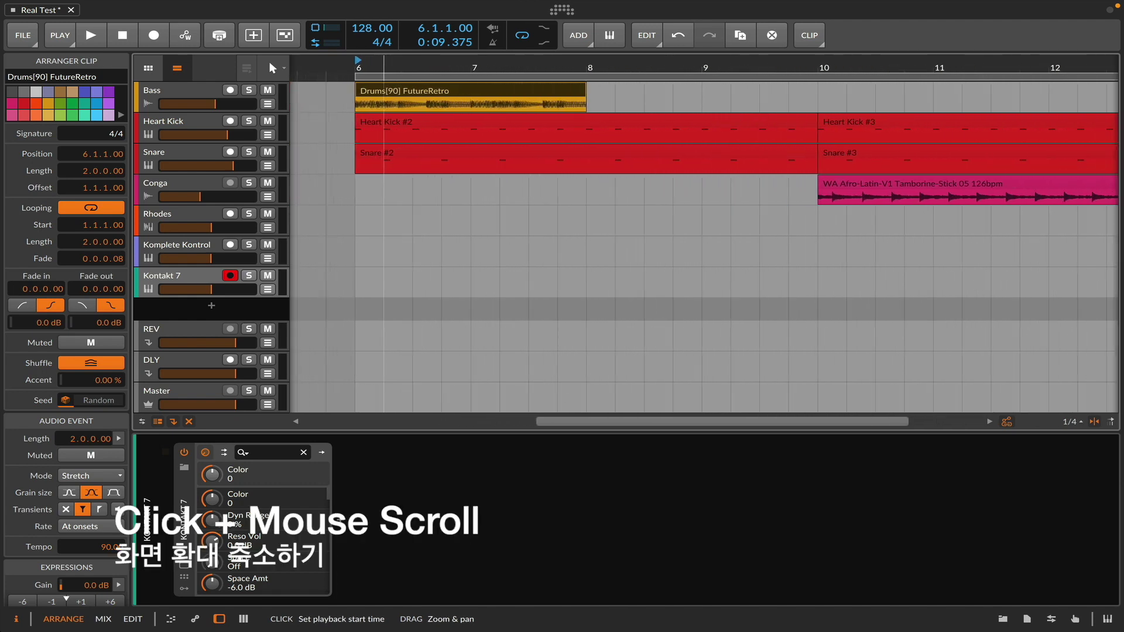
pyautogui.scroll(-2, 385, 63)
pyautogui.scroll(3, 383, 62)
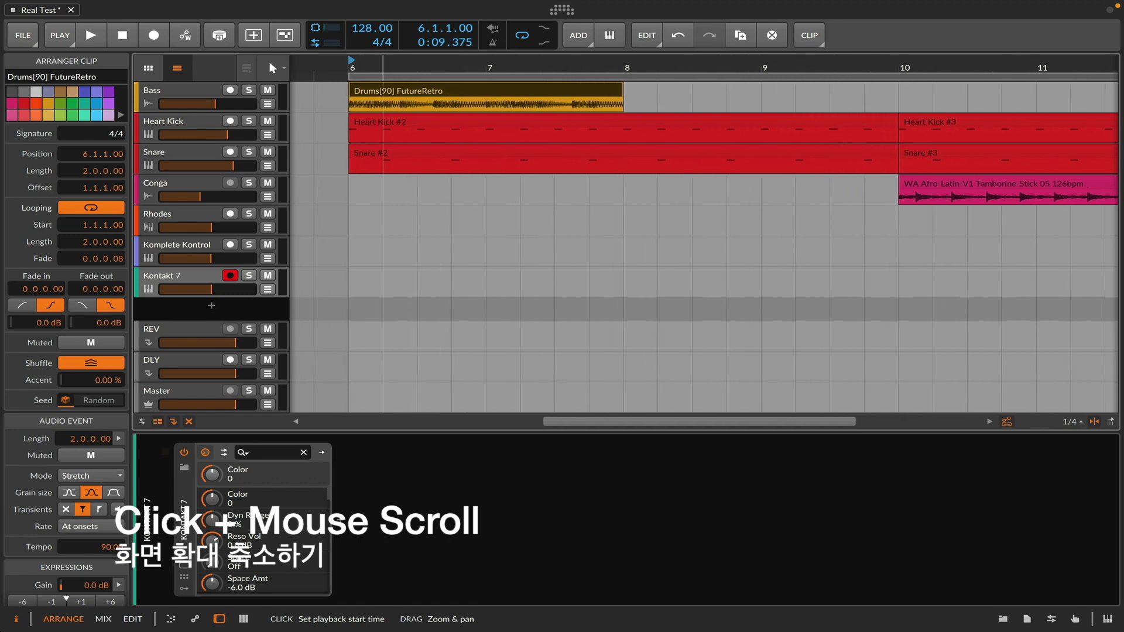
pyautogui.scroll(-2, 382, 63)
pyautogui.scroll(1, 383, 63)
pyautogui.scroll(-2, 382, 62)
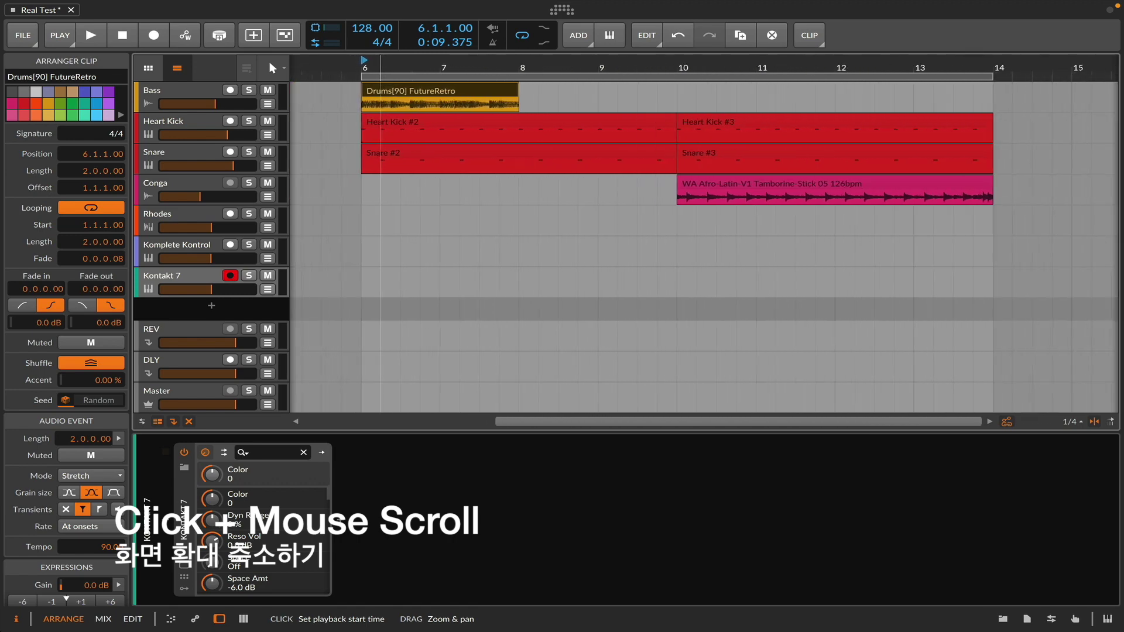
pyautogui.scroll(2, 382, 63)
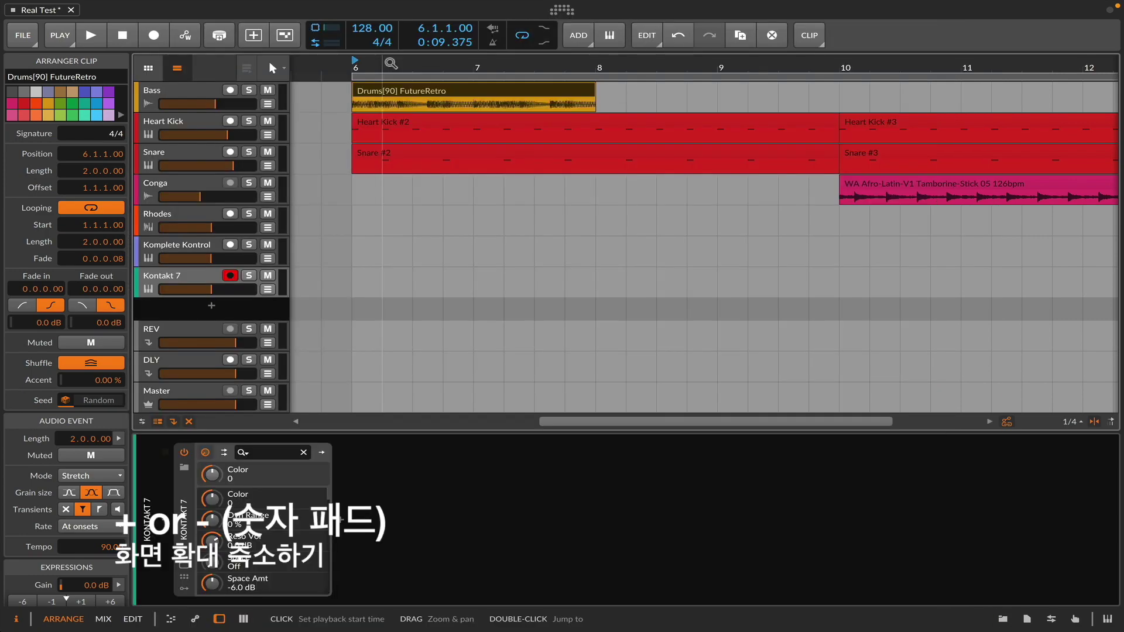
# Zoom the arrangement timeline in and out, ending with roughly bars 3 to 14 in view.
pyautogui.press('KP_Add')
pyautogui.press('KP_Subtract')
pyautogui.press('KP_Subtract')
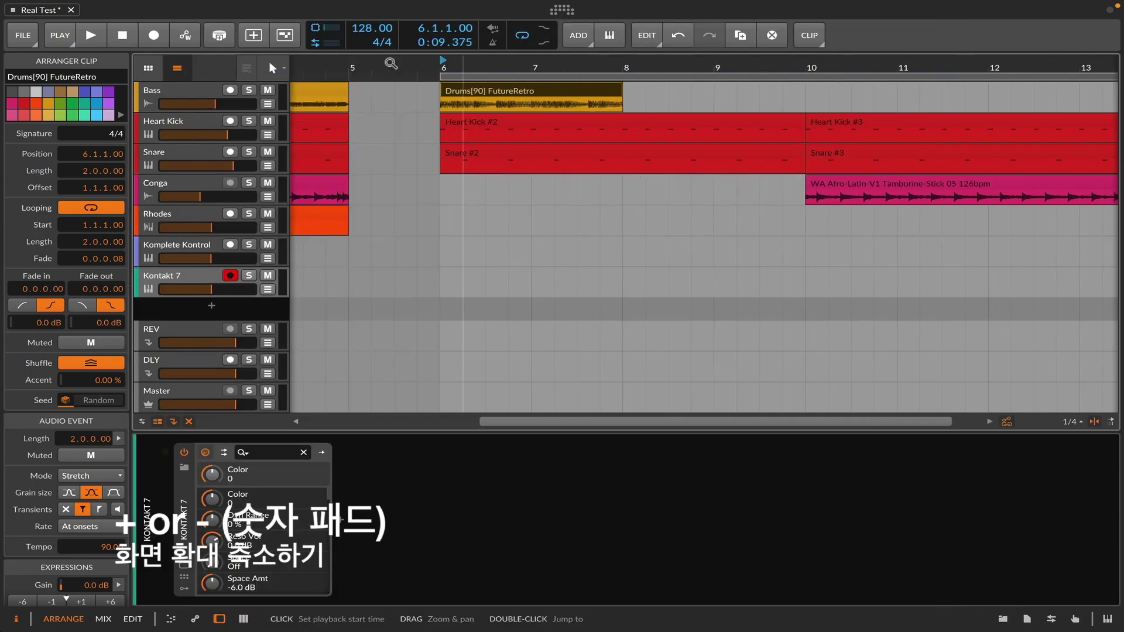
pyautogui.press('KP_Add')
pyautogui.press('KP_Subtract')
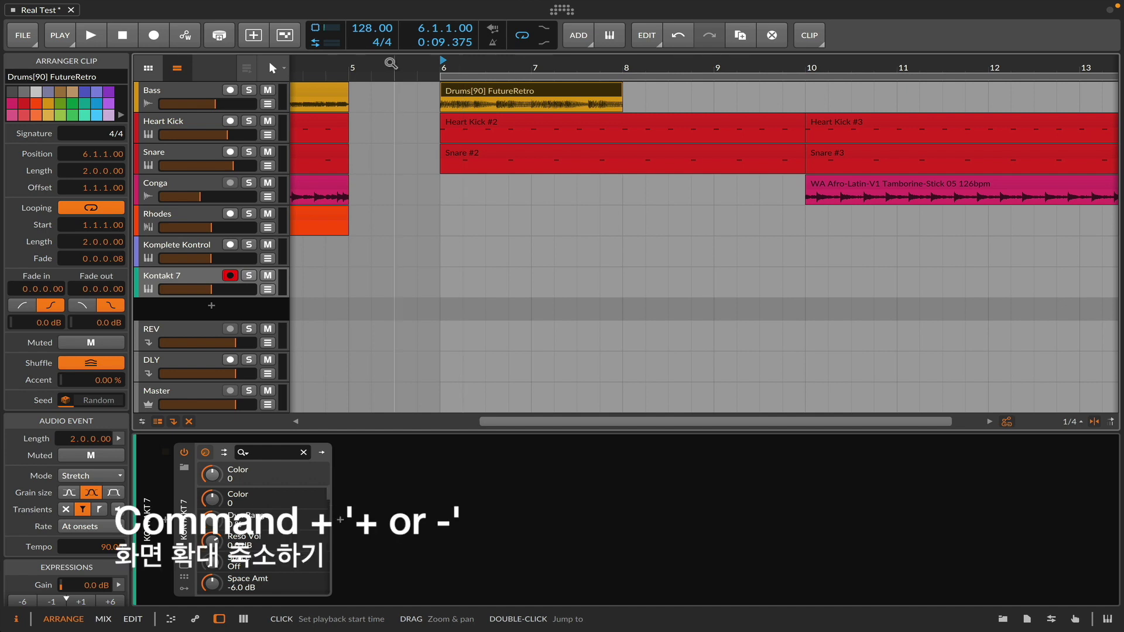
pyautogui.press('super+plus')
pyautogui.press('super+minus')
pyautogui.press('super+minus')
pyautogui.press('super+plus')
pyautogui.press('super+minus')
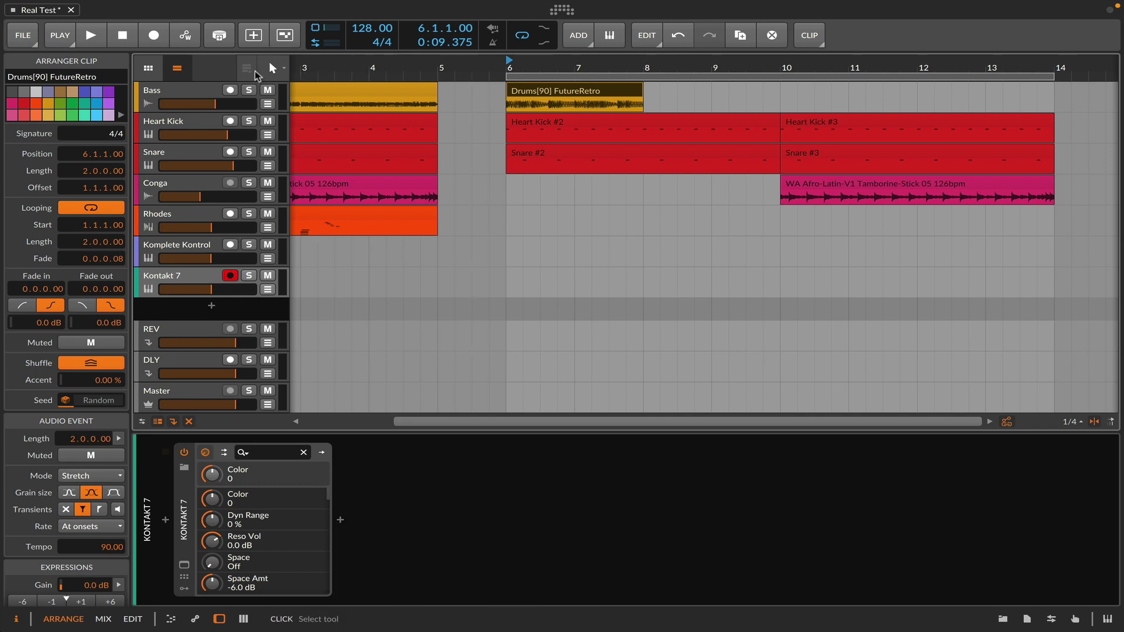
# Increase the Bass track's height and rename it Drums Loop, with a short playback check from bar 6.
pyautogui.moveTo(225, 112); pyautogui.dragTo(239, 134)
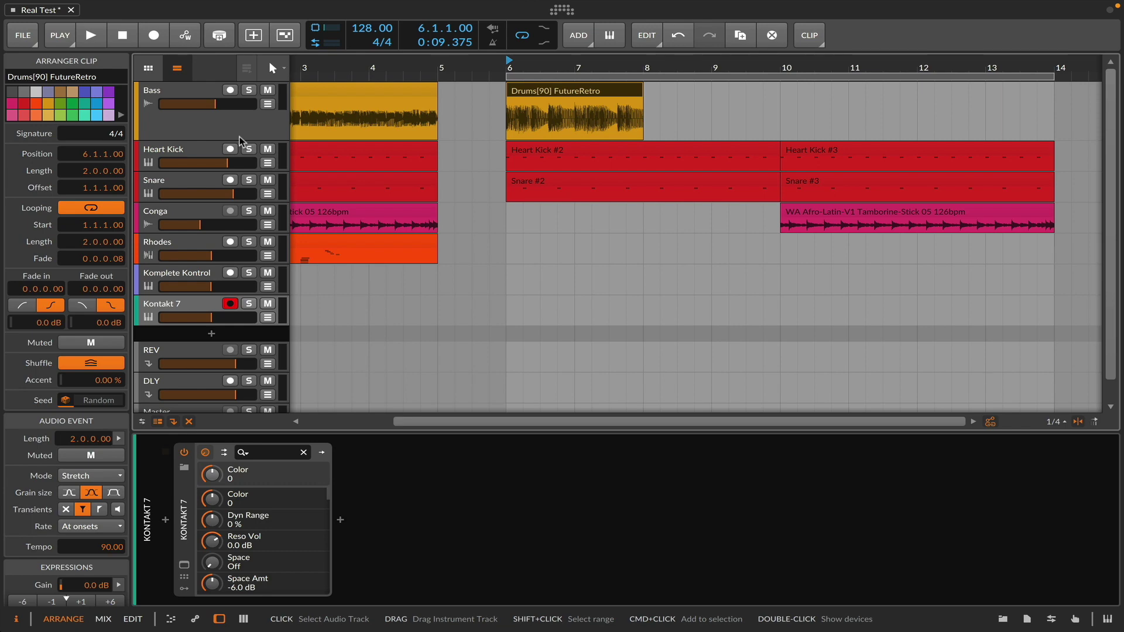
pyautogui.click(238, 136)
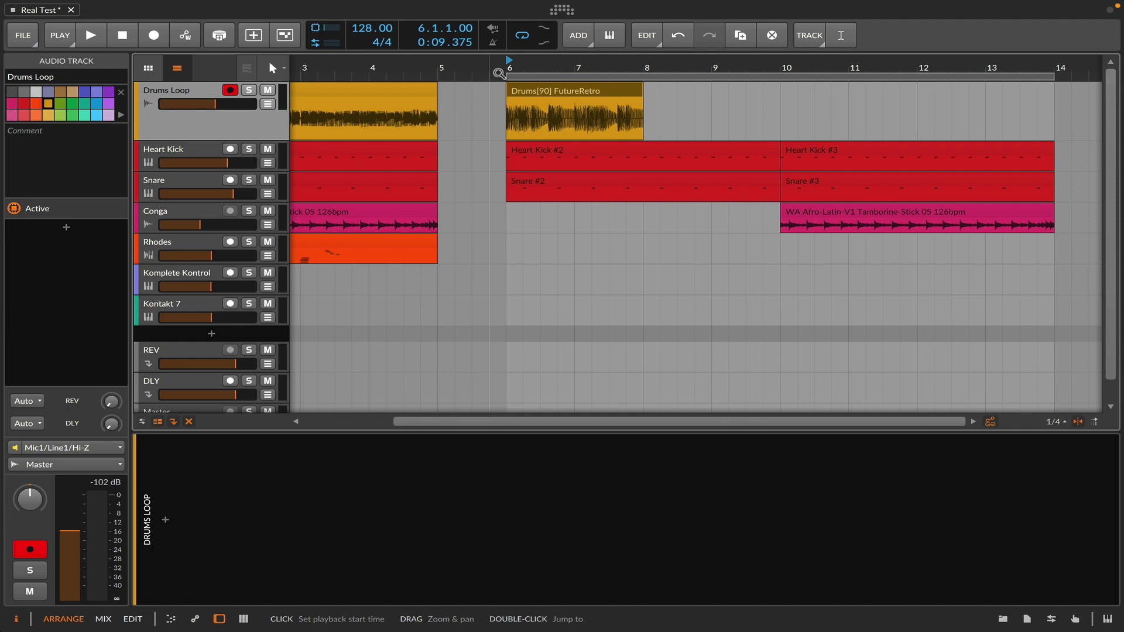
pyautogui.press('space')
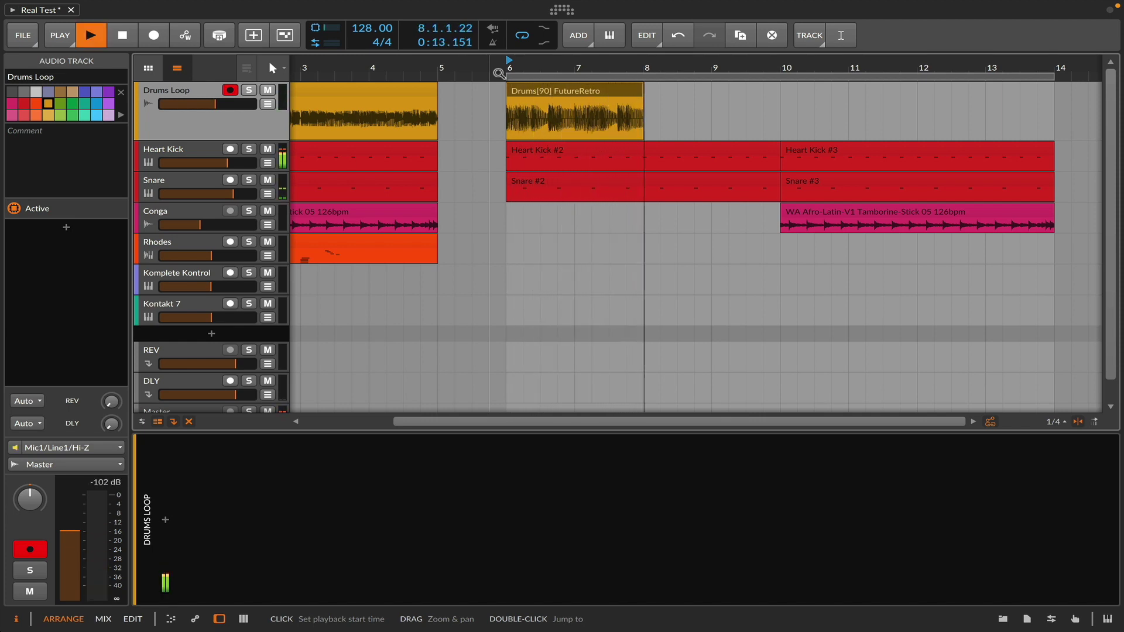
pyautogui.press('space')
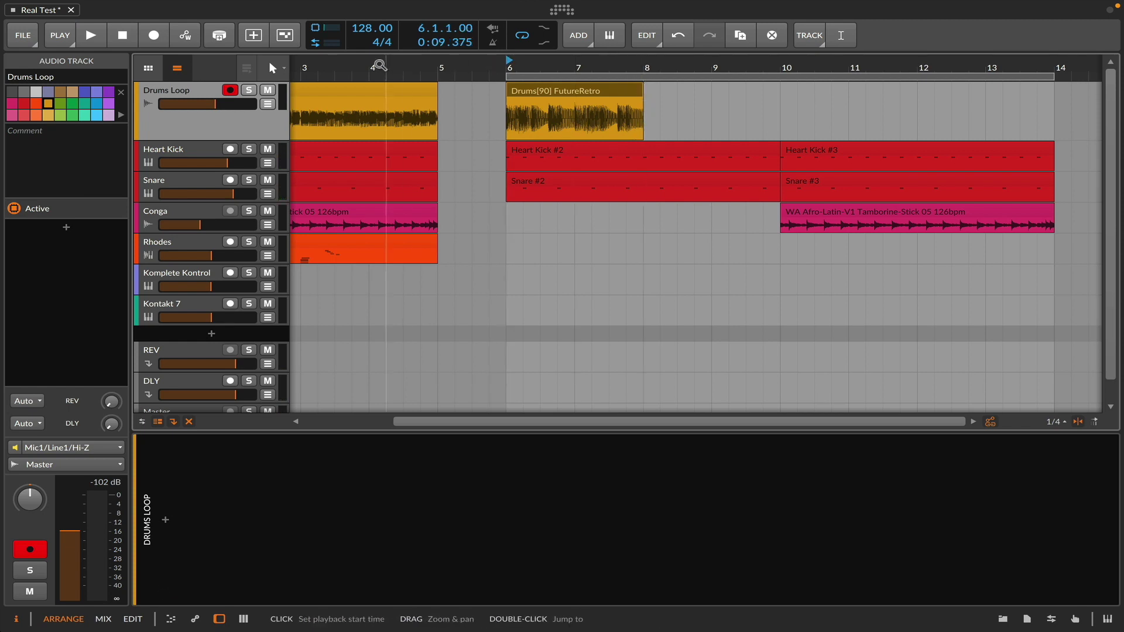
# Try switching between the arranger's editing tools, returning to the Pointer tool.
pyautogui.click(285, 69)
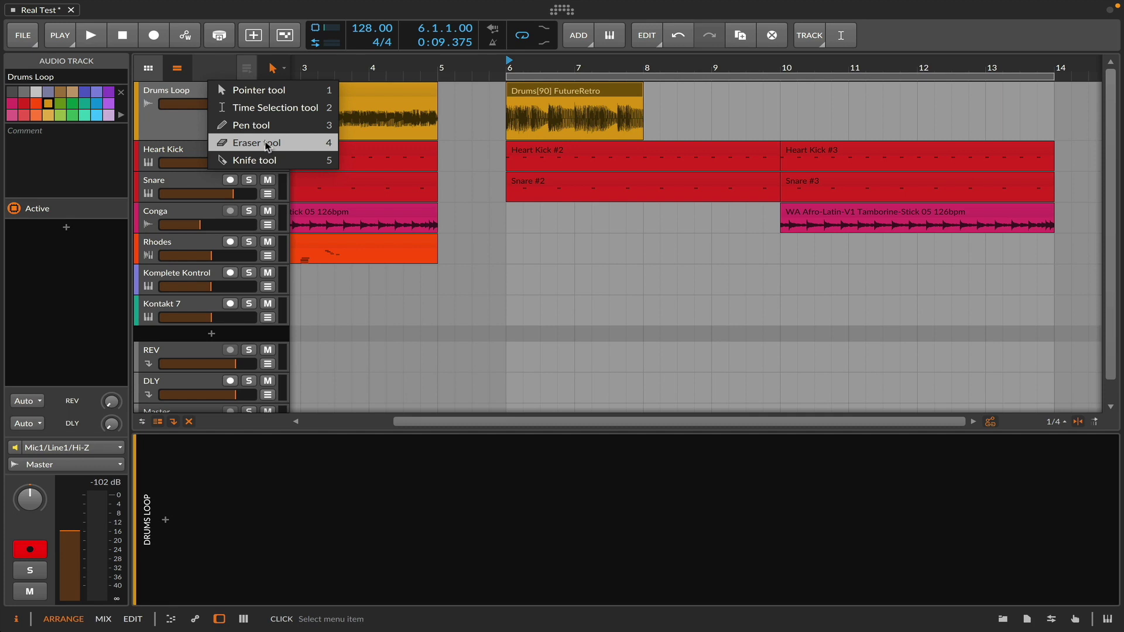
pyautogui.click(664, 95)
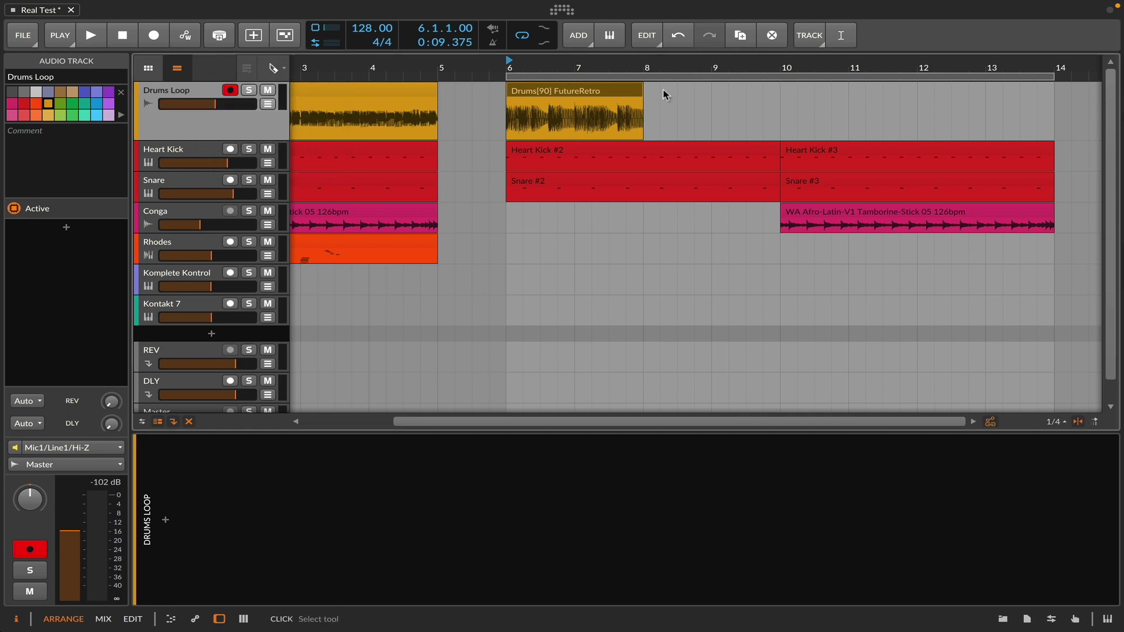
pyautogui.press('4')
pyautogui.press('1')
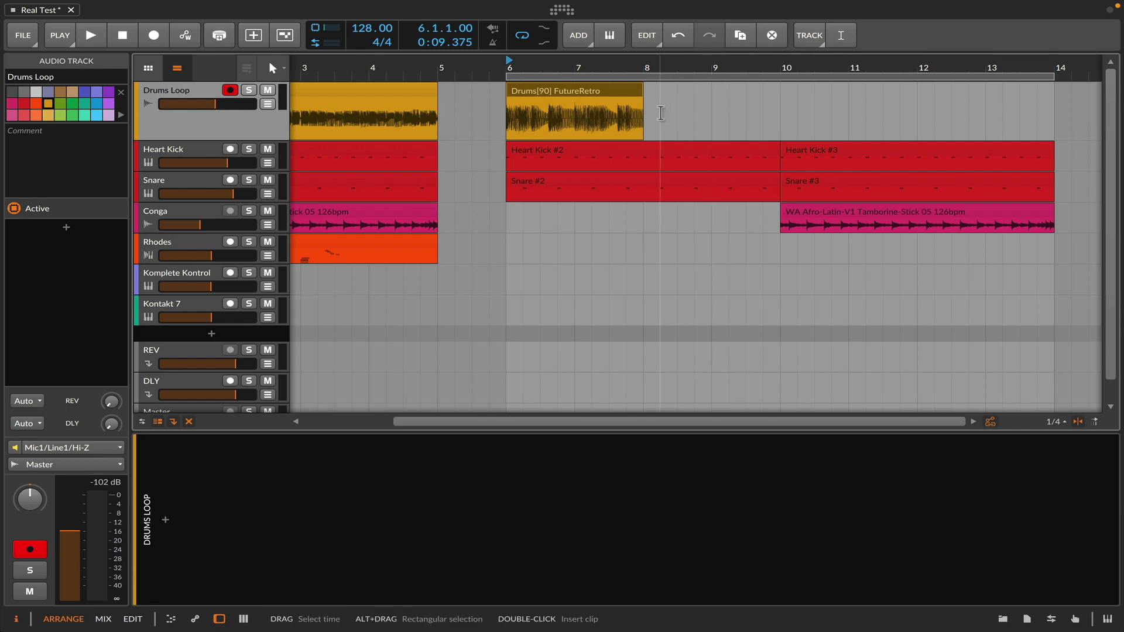
# Extend the looped Drums[90] FutureRetro clip from bar 8 to bar 14 and play it back.
pyautogui.moveTo(641, 88)
pyautogui.mouseDown()
pyautogui.moveTo(749, 91)
pyautogui.moveTo(641, 92)
pyautogui.mouseUp()
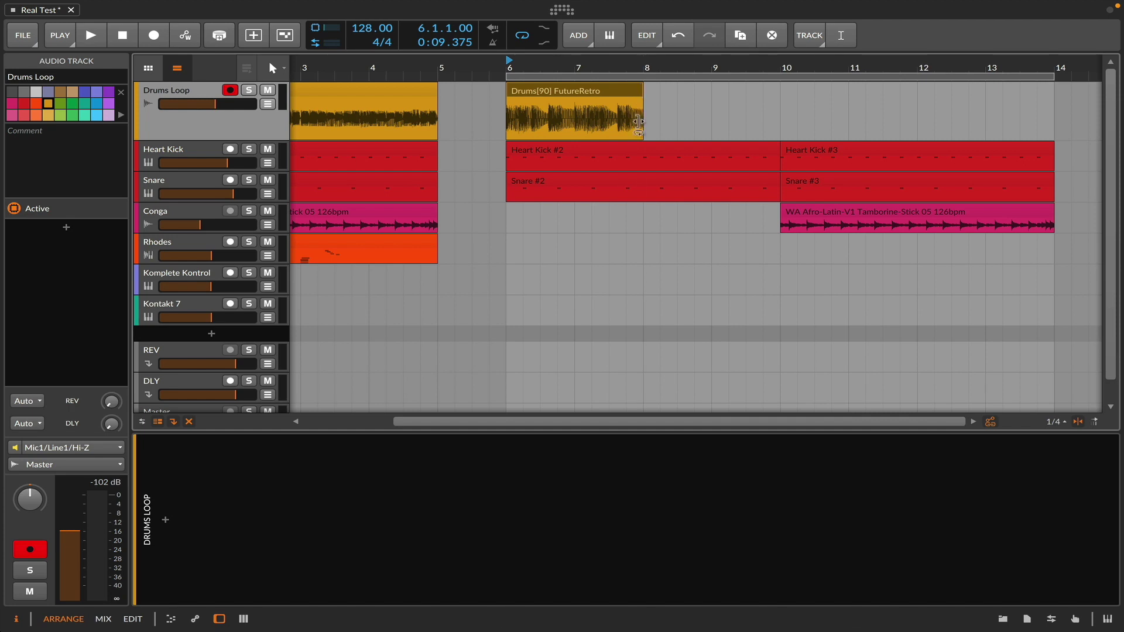
pyautogui.moveTo(646, 133); pyautogui.dragTo(1054, 120)
pyautogui.press('space')
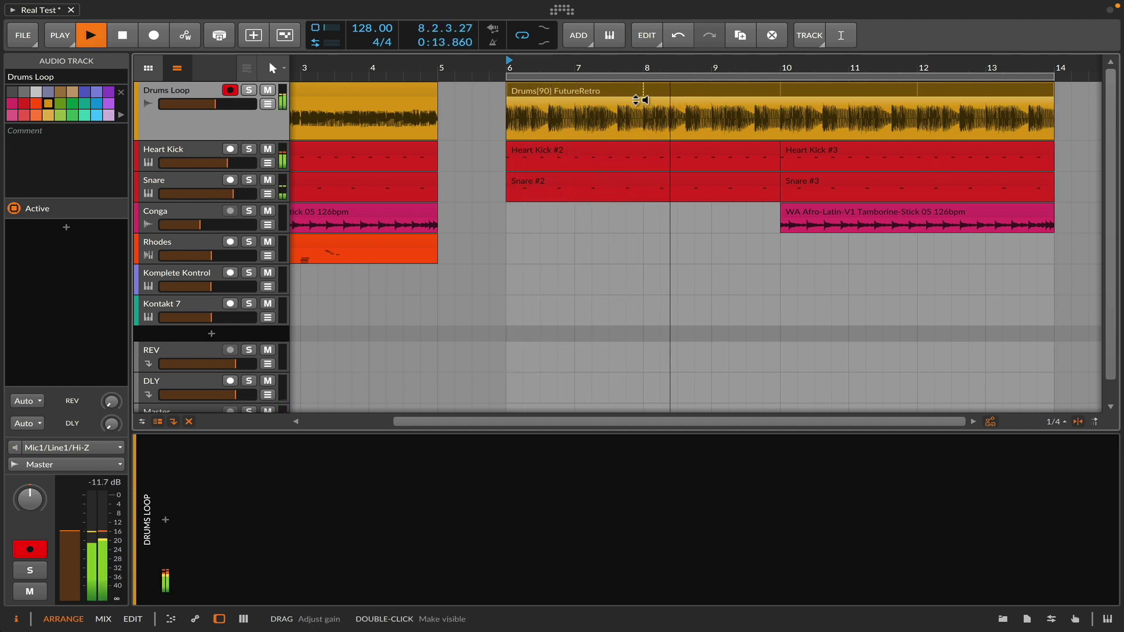
pyautogui.press('space')
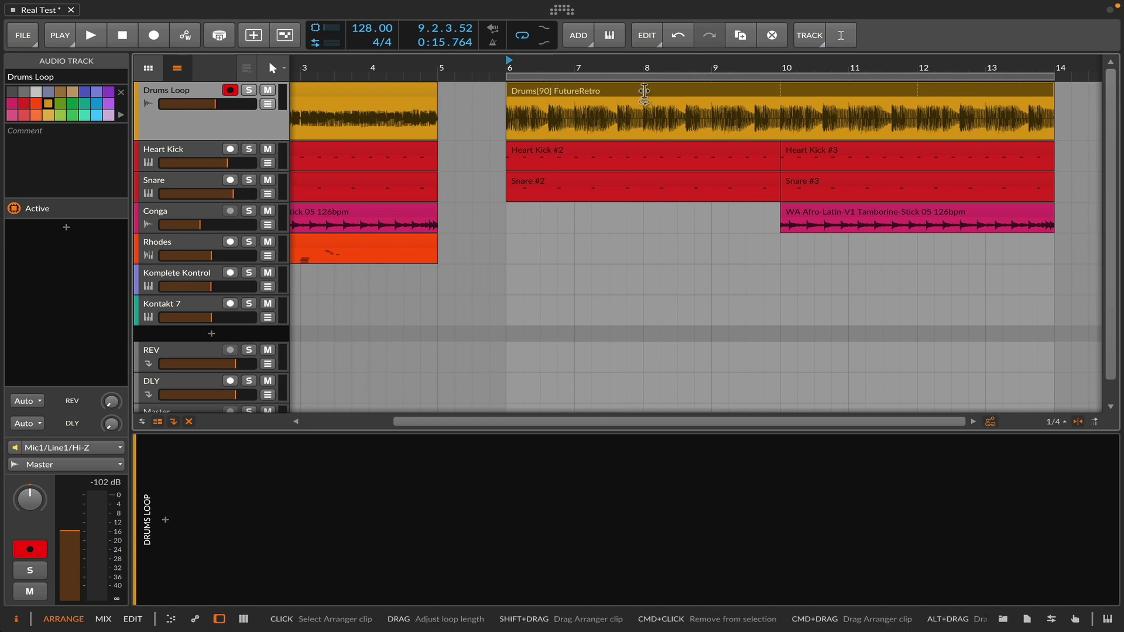
# Try shortening the drum clip's loop length to one bar and listen to it.
pyautogui.moveTo(645, 91); pyautogui.dragTo(575, 94)
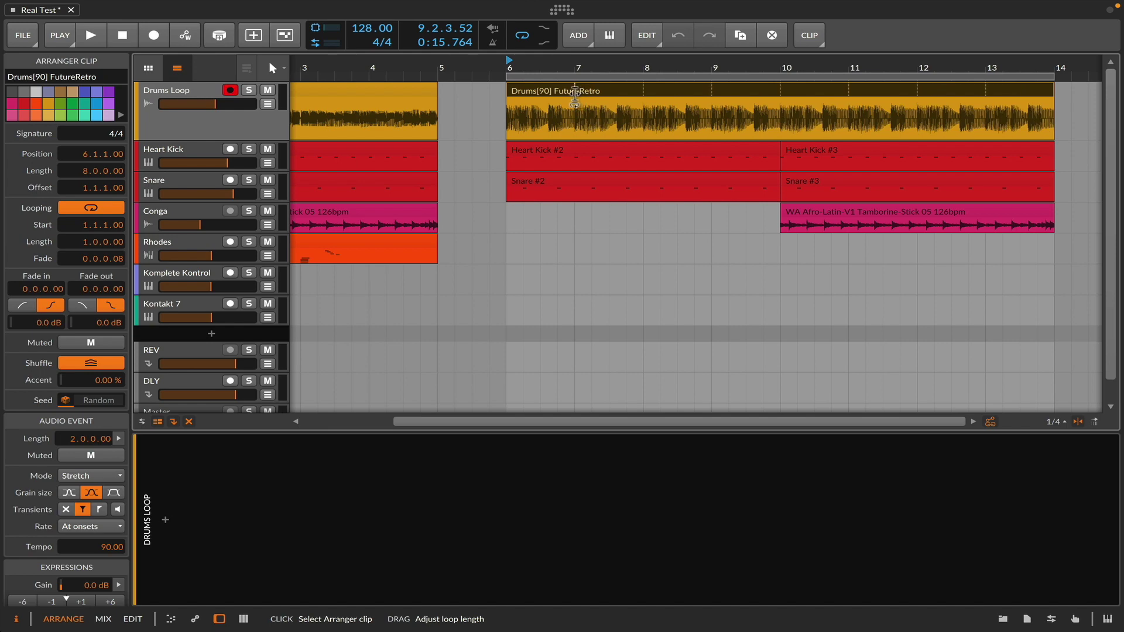
pyautogui.press('space')
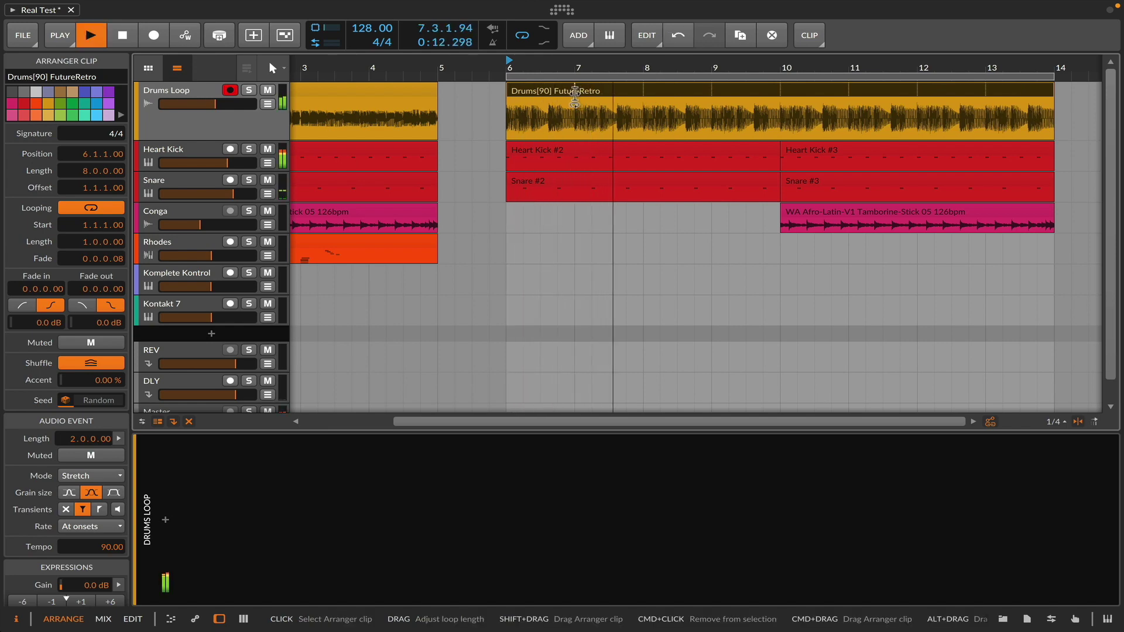
pyautogui.press('space')
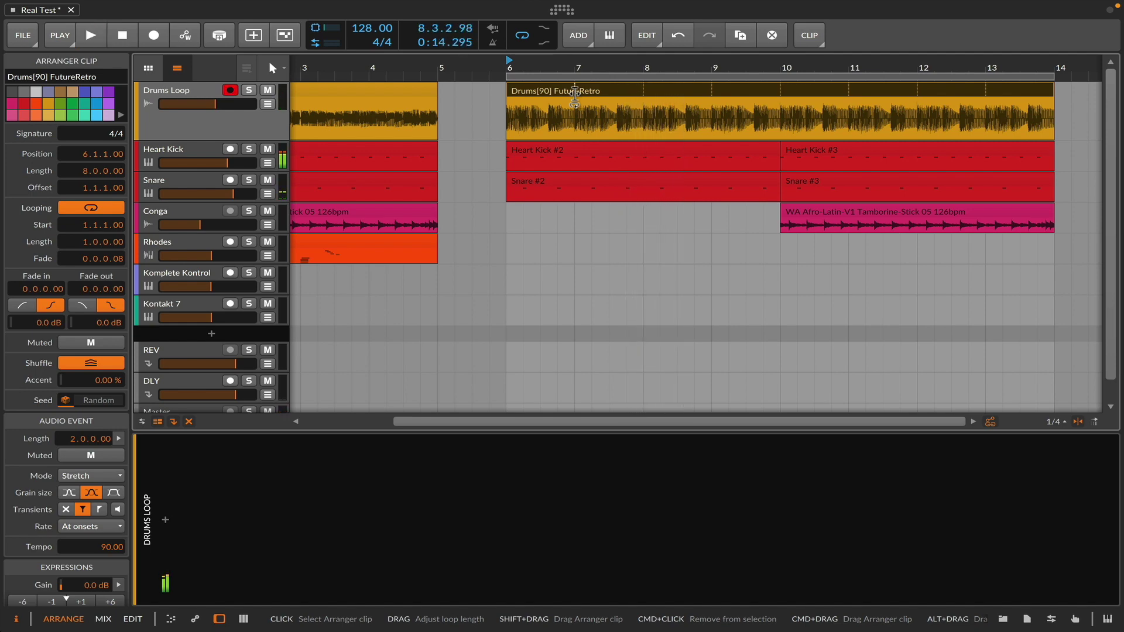
# Try a four-bar loop length on the drum clip, listen to it, and restore the two-bar loop.
pyautogui.moveTo(589, 93); pyautogui.dragTo(647, 93)
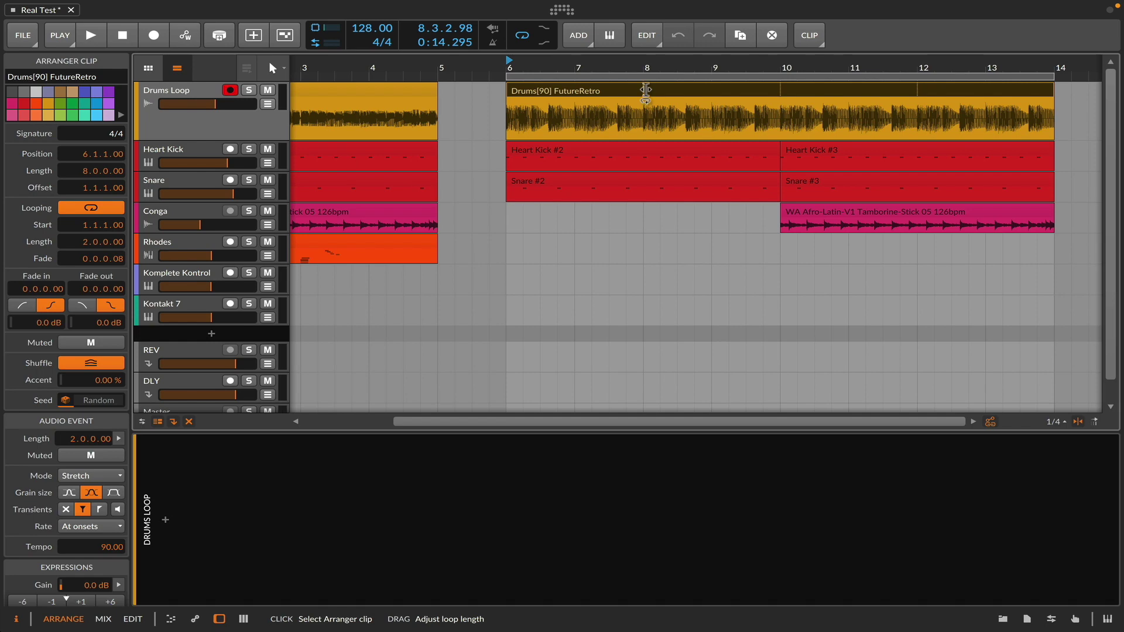
pyautogui.moveTo(647, 92); pyautogui.dragTo(780, 101)
pyautogui.press('space')
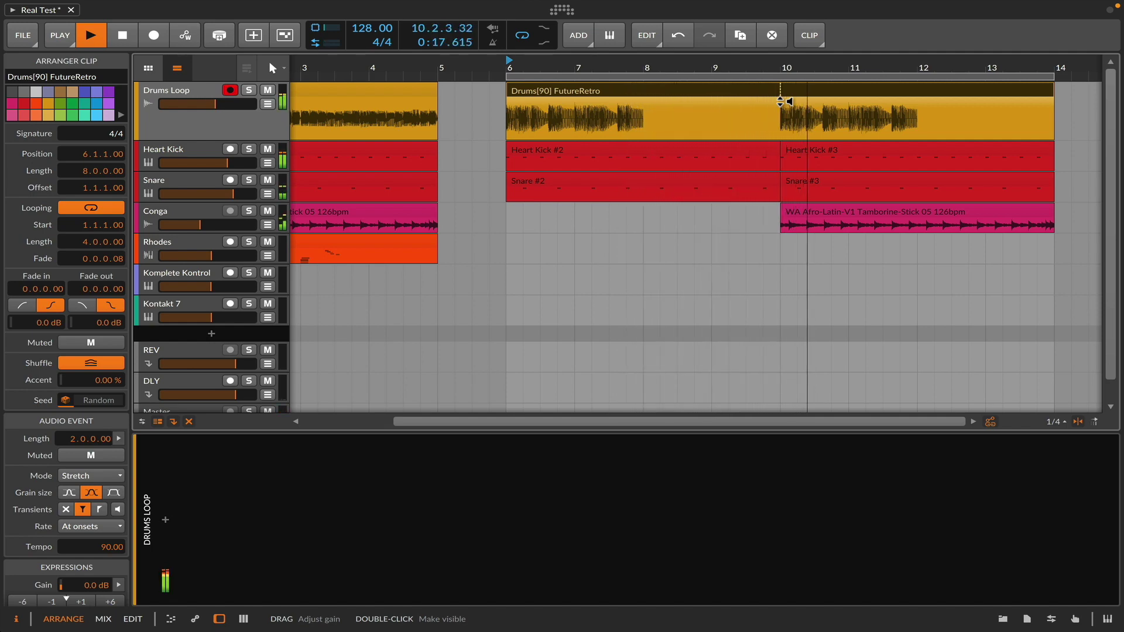
pyautogui.press('space')
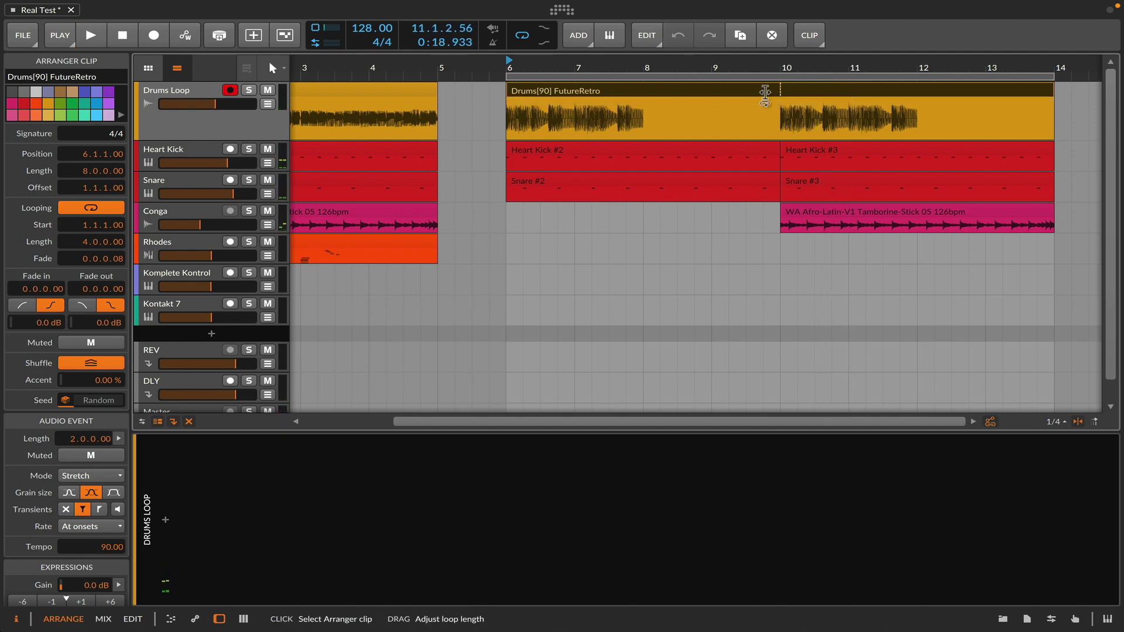
pyautogui.moveTo(781, 99); pyautogui.dragTo(645, 93)
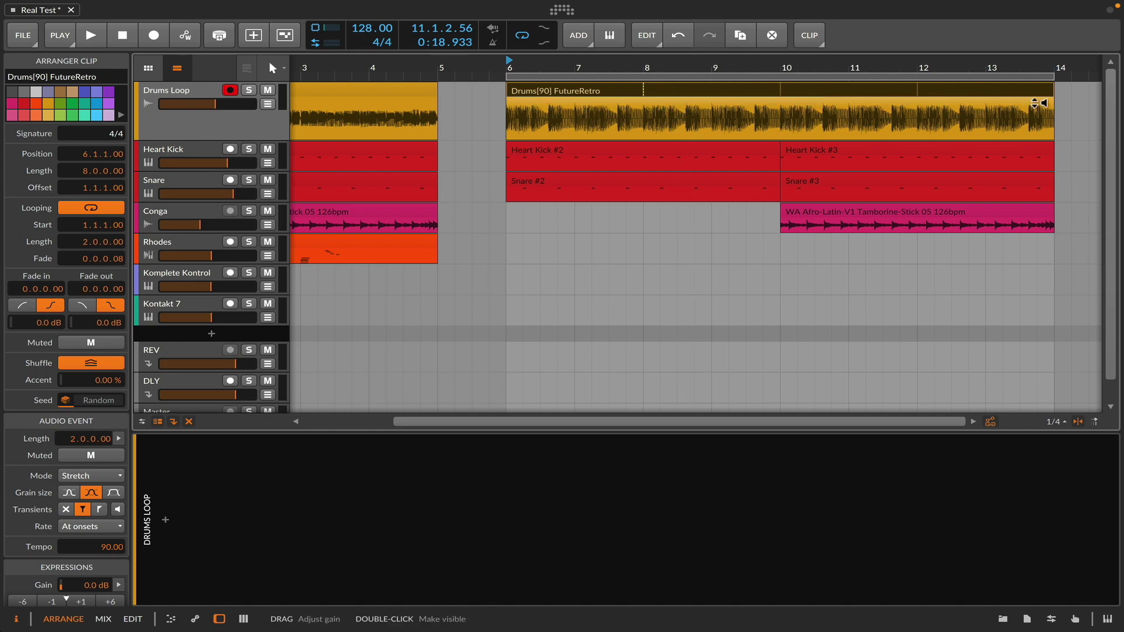
# Add a fade-in of about one beat at the start of the drum clip with the Pointer tool.
pyautogui.hscroll(2, 1031, 109)
pyautogui.hscroll(5, 1031, 109)
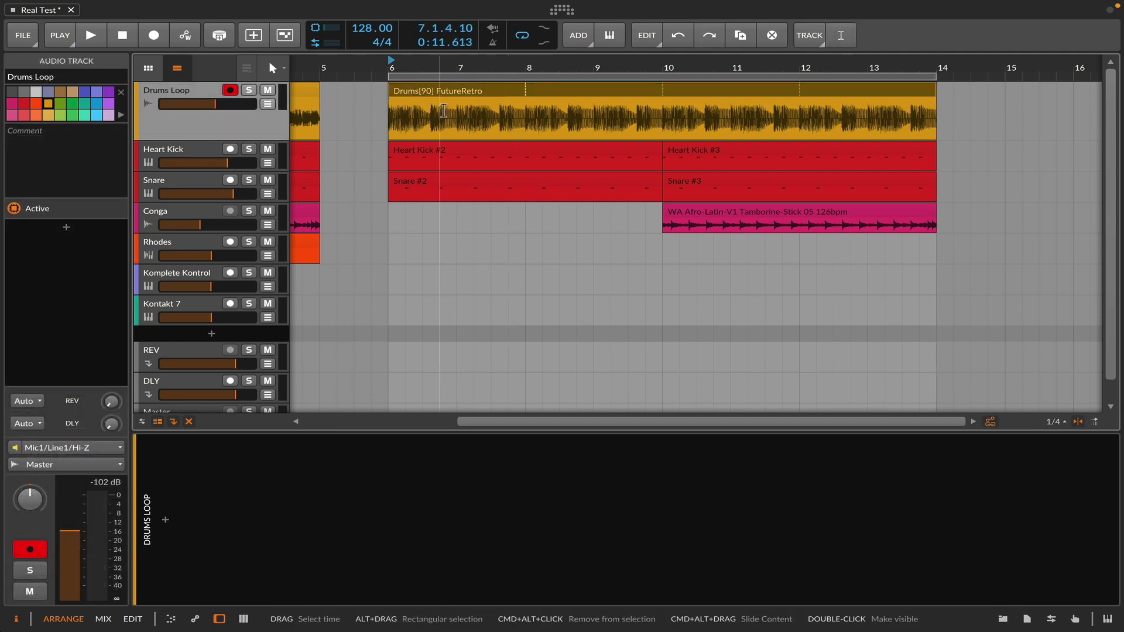
pyautogui.click(273, 68)
pyautogui.click(258, 85)
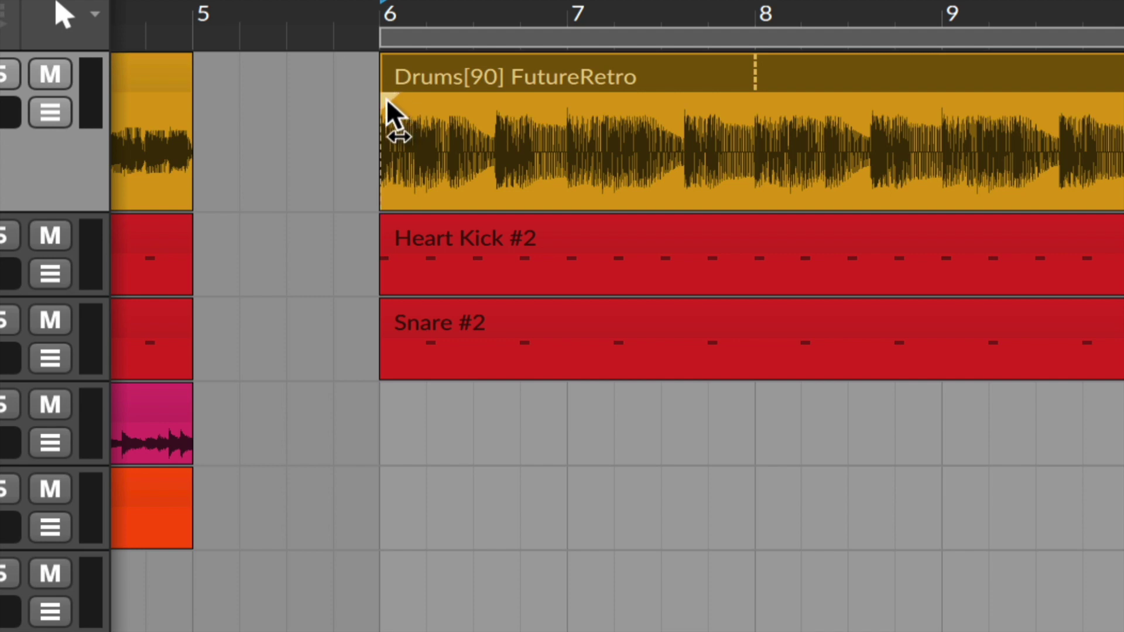
pyautogui.moveTo(385, 97); pyautogui.dragTo(432, 117)
pyautogui.click(428, 117)
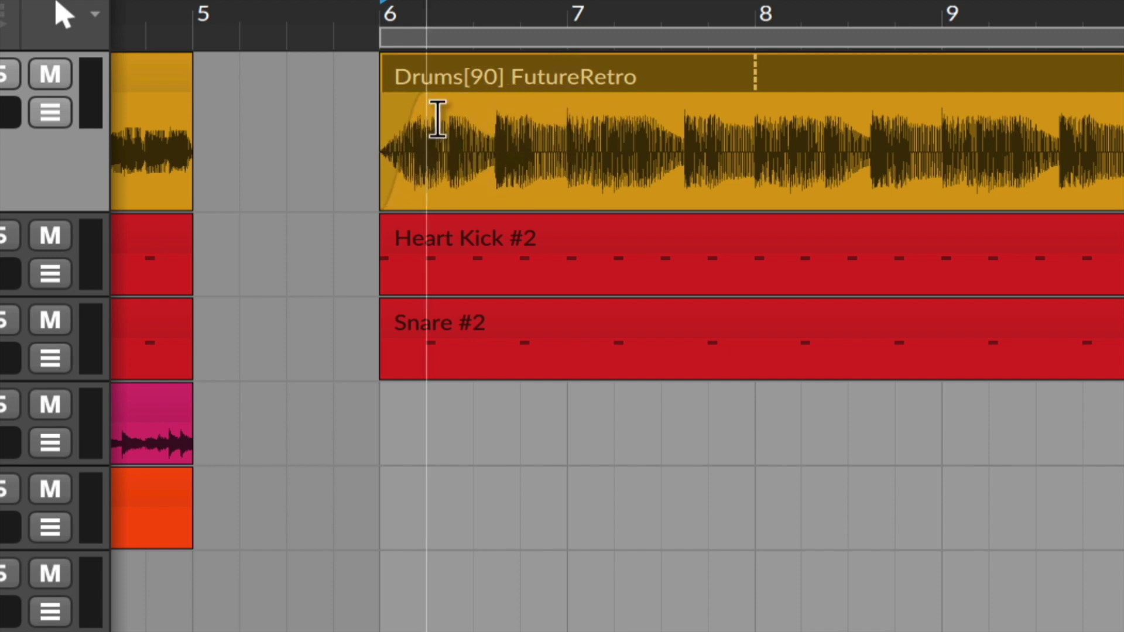
# Add a fade-out of just under one bar at the end of the drum clip at bar 14.
pyautogui.scroll(-5, 427, 114)
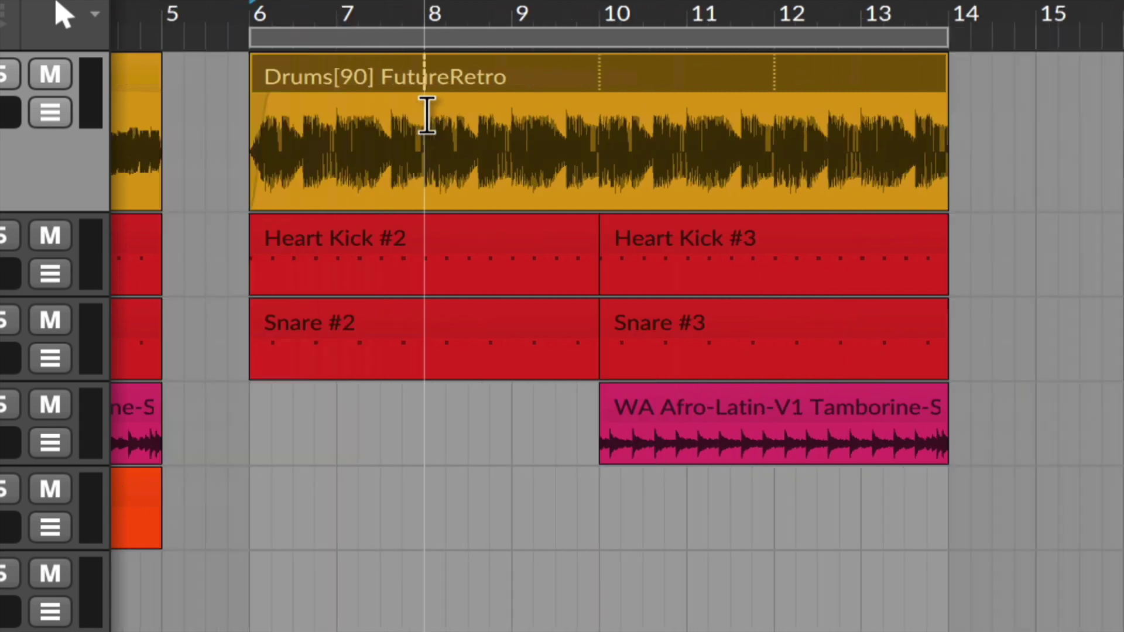
pyautogui.hscroll(6, 468, 115)
pyautogui.hscroll(-5, 479, 113)
pyautogui.hscroll(1, 531, 113)
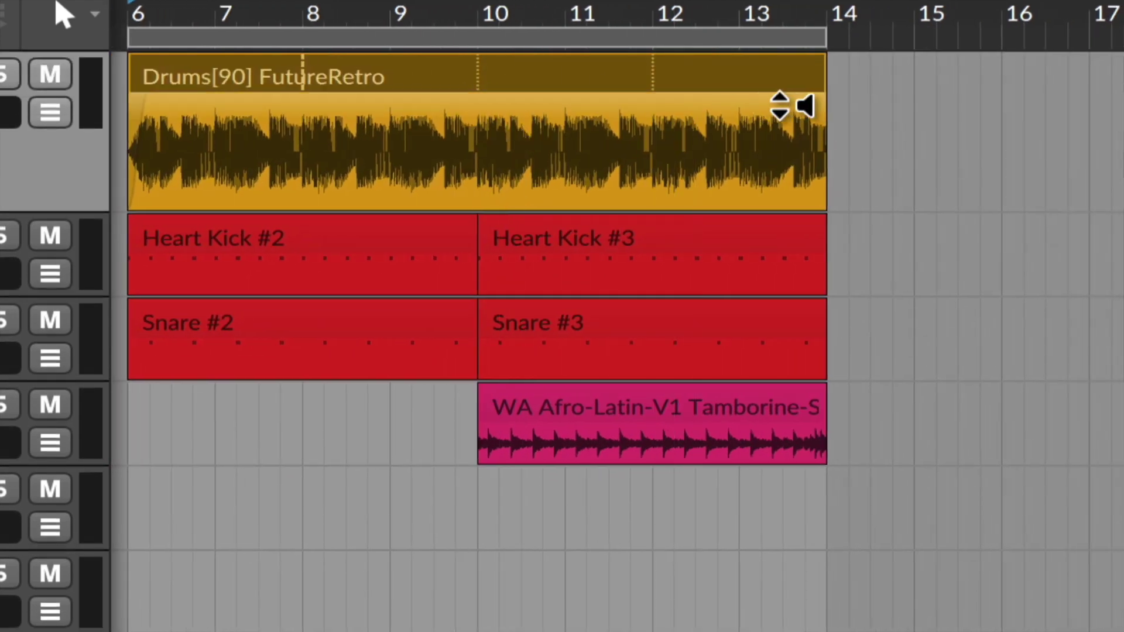
pyautogui.moveTo(814, 108); pyautogui.dragTo(734, 98)
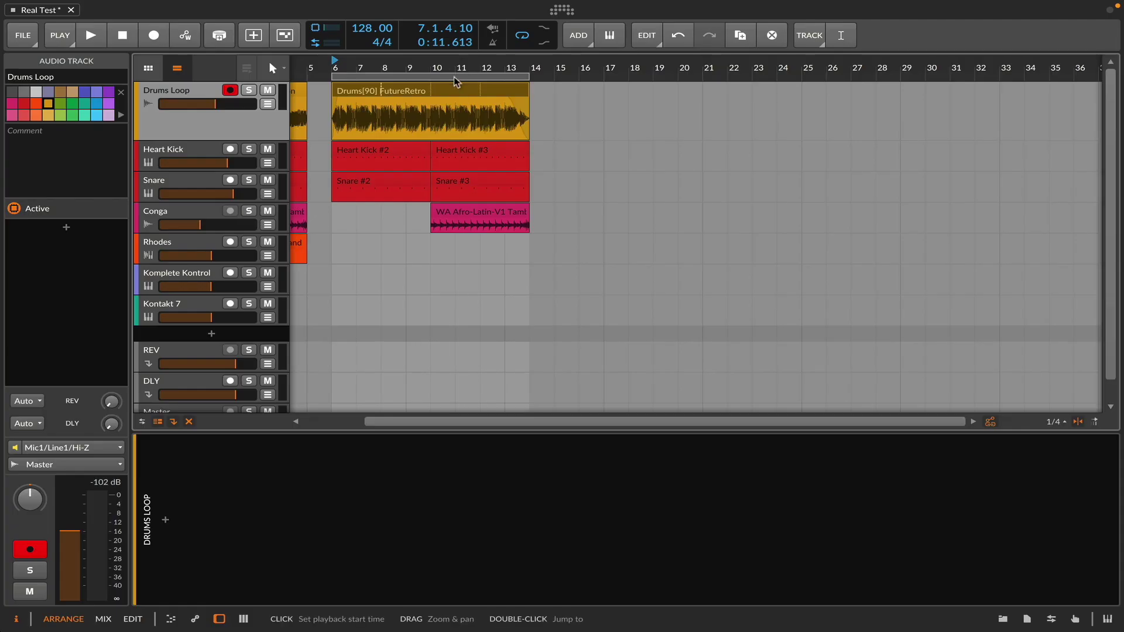
# Play the arrangement from bar 12 to hear the drum clip's fade-out, and inspect the clip up close.
pyautogui.click(483, 68)
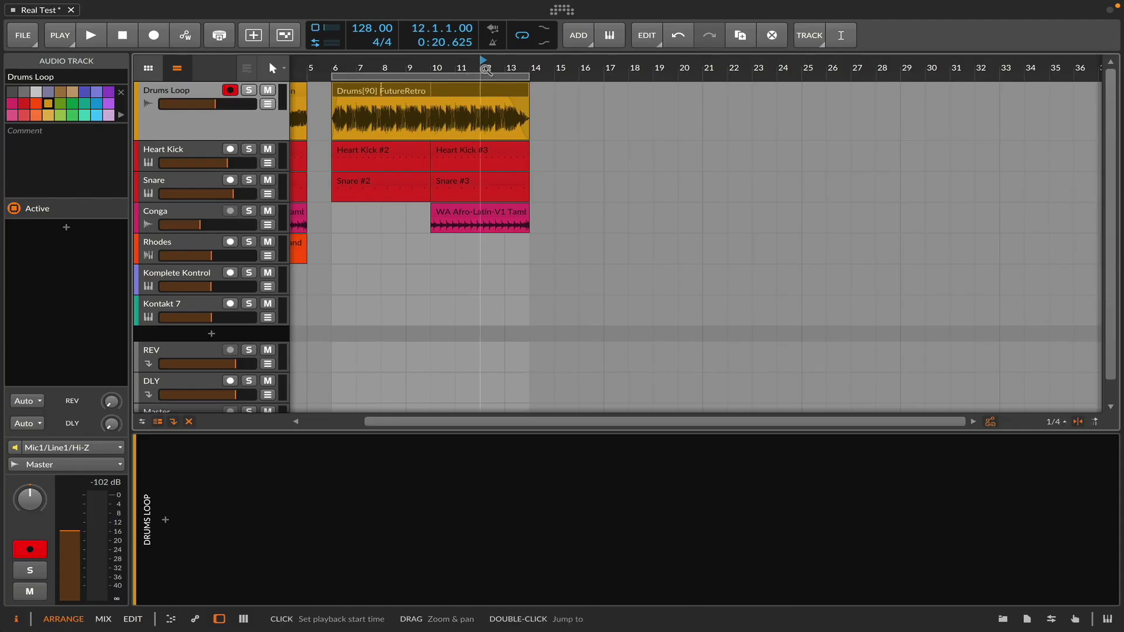
pyautogui.press('space')
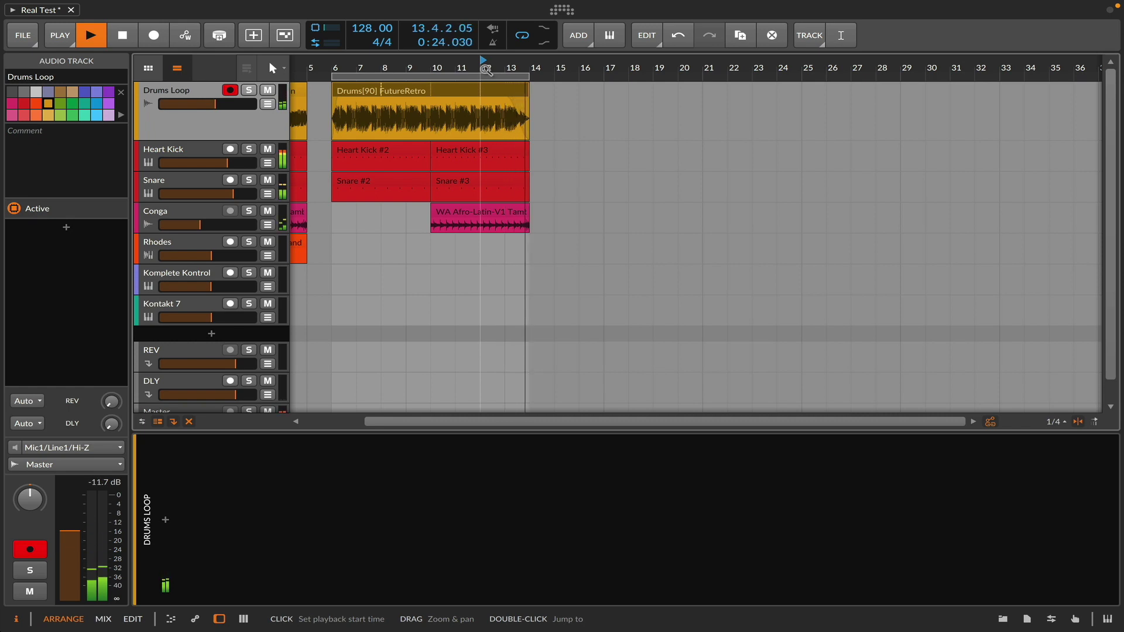
pyautogui.press('space')
pyautogui.scroll(5, 341, 134)
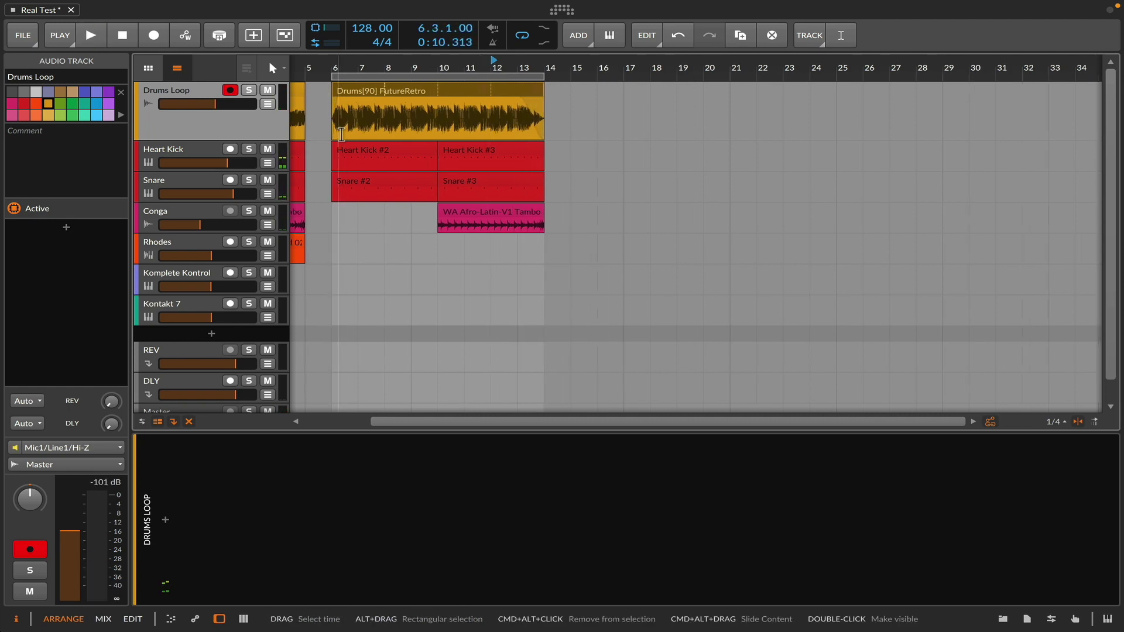
pyautogui.hscroll(-4, 342, 135)
pyautogui.scroll(3, 341, 135)
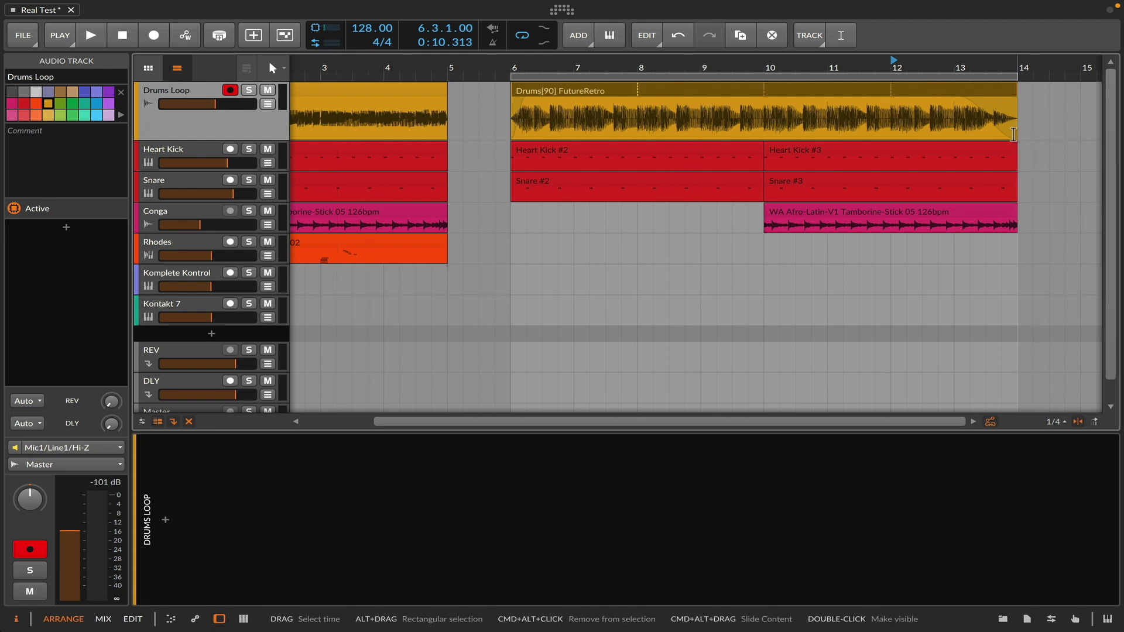
# Split the drum clip at bar 7, bar 9, and halfway through bar 8 with the Knife tool.
pyautogui.hscroll(2, 898, 221)
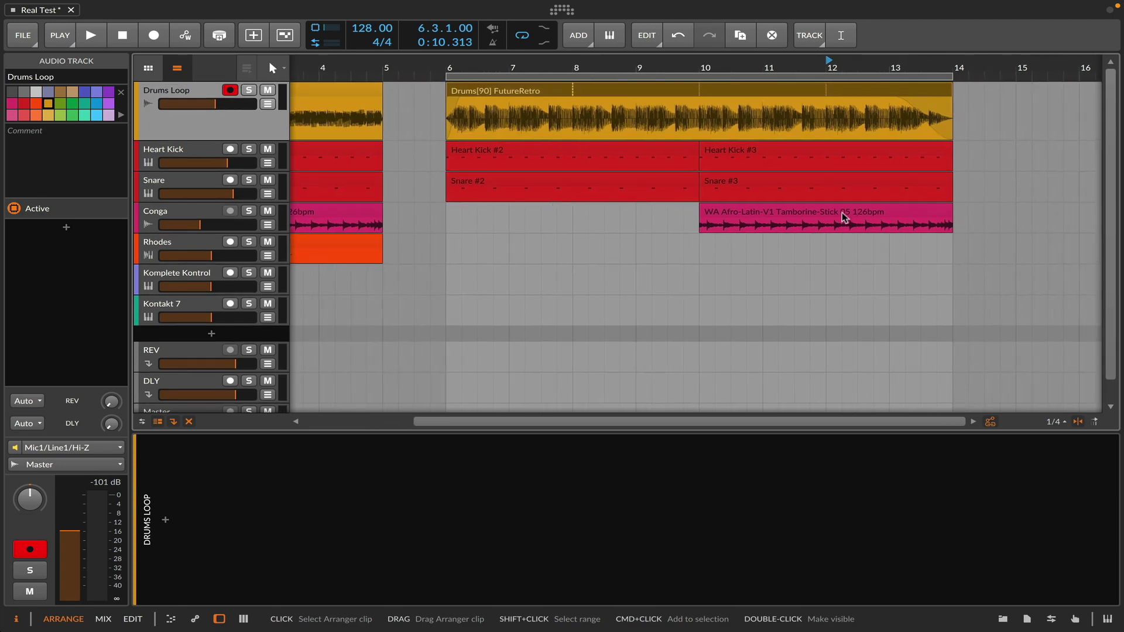
pyautogui.click(843, 216)
pyautogui.click(274, 68)
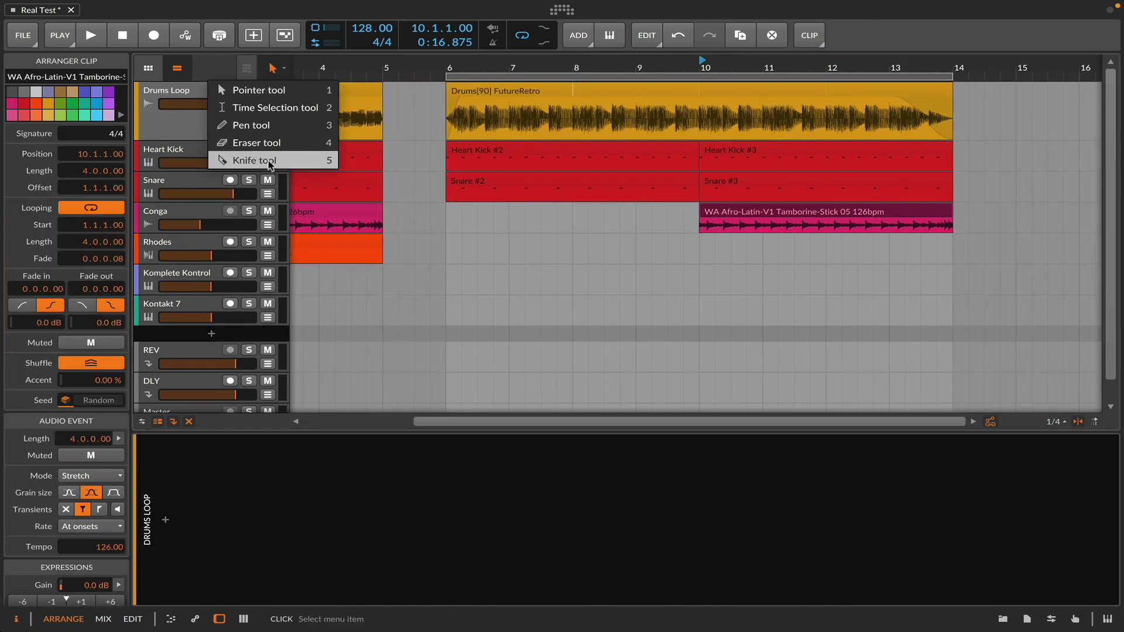
pyautogui.click(271, 160)
pyautogui.click(508, 111)
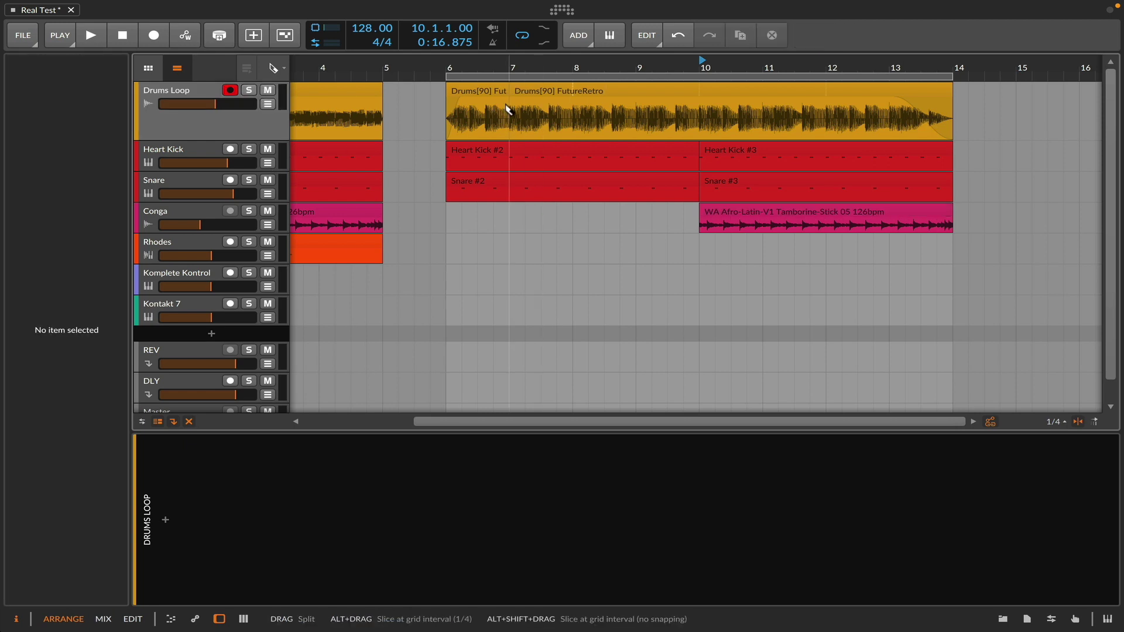
pyautogui.click(635, 110)
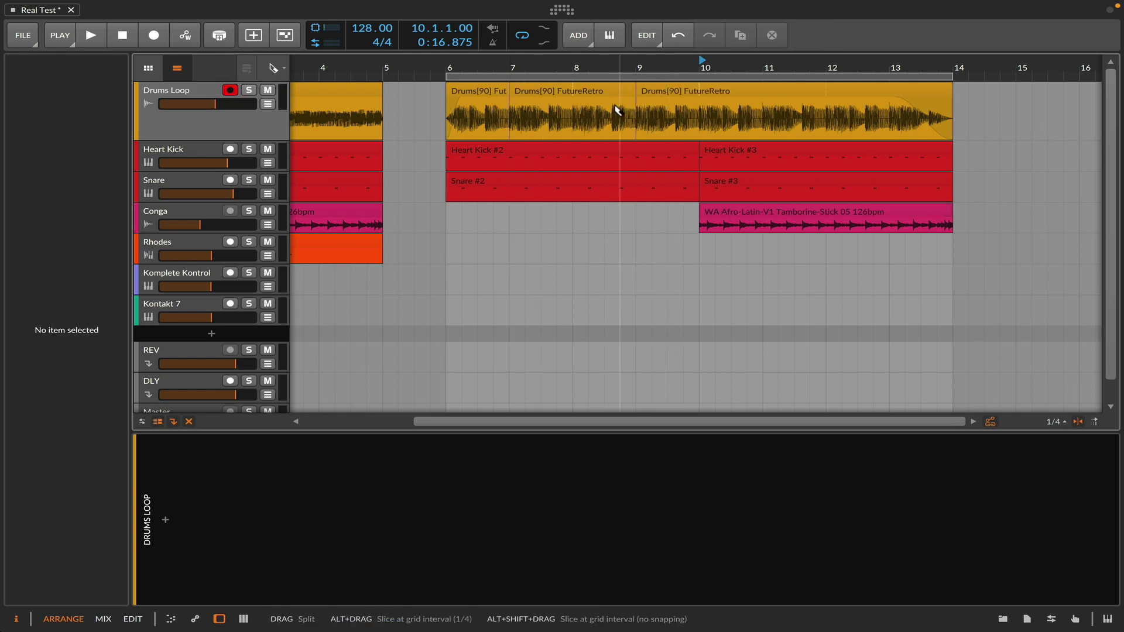
pyautogui.click(612, 112)
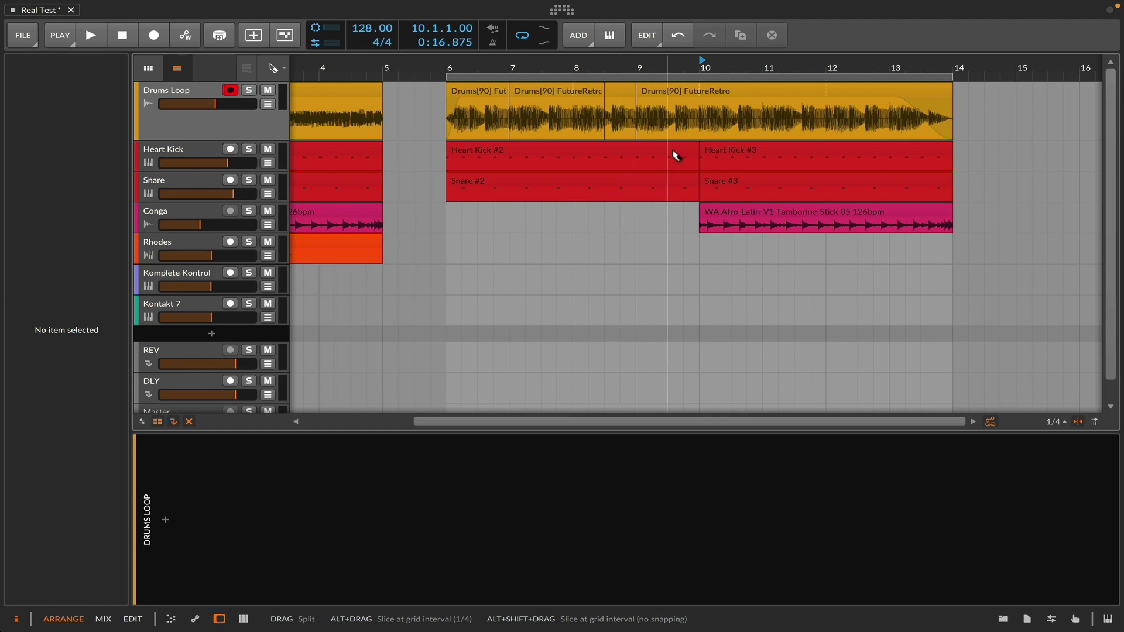
# Set the arranger grid to 1/16 and slice the drum clip into several short pieces between bars 9 and 10.
pyautogui.click(1065, 423)
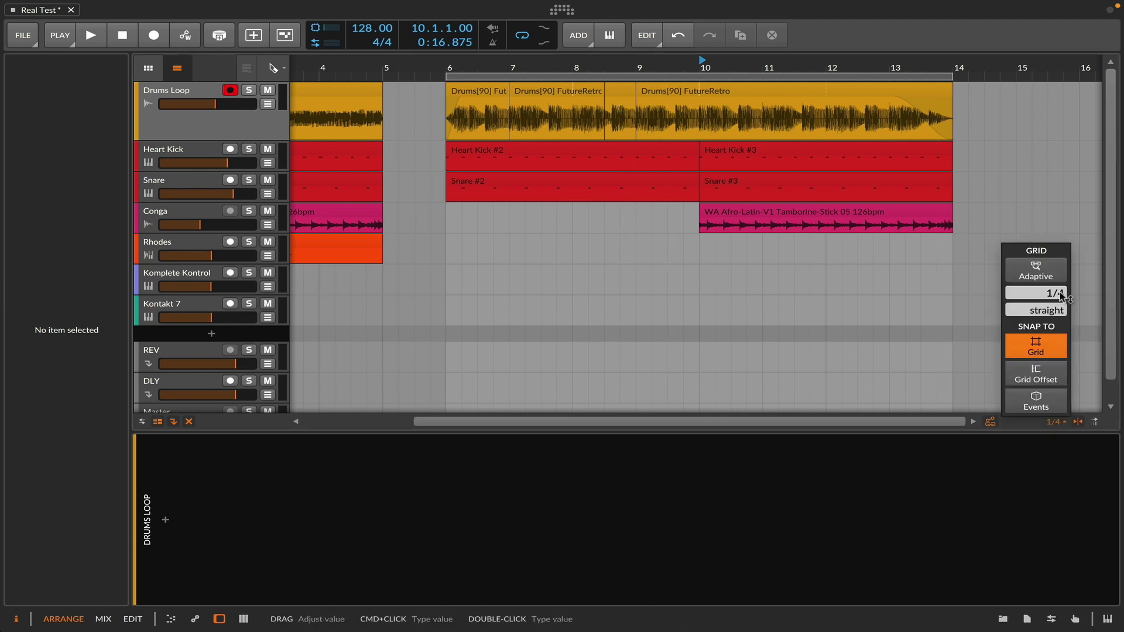
pyautogui.moveTo(1062, 295)
pyautogui.mouseDown()
pyautogui.moveTo(1063, 260)
pyautogui.moveTo(1063, 284)
pyautogui.mouseUp()
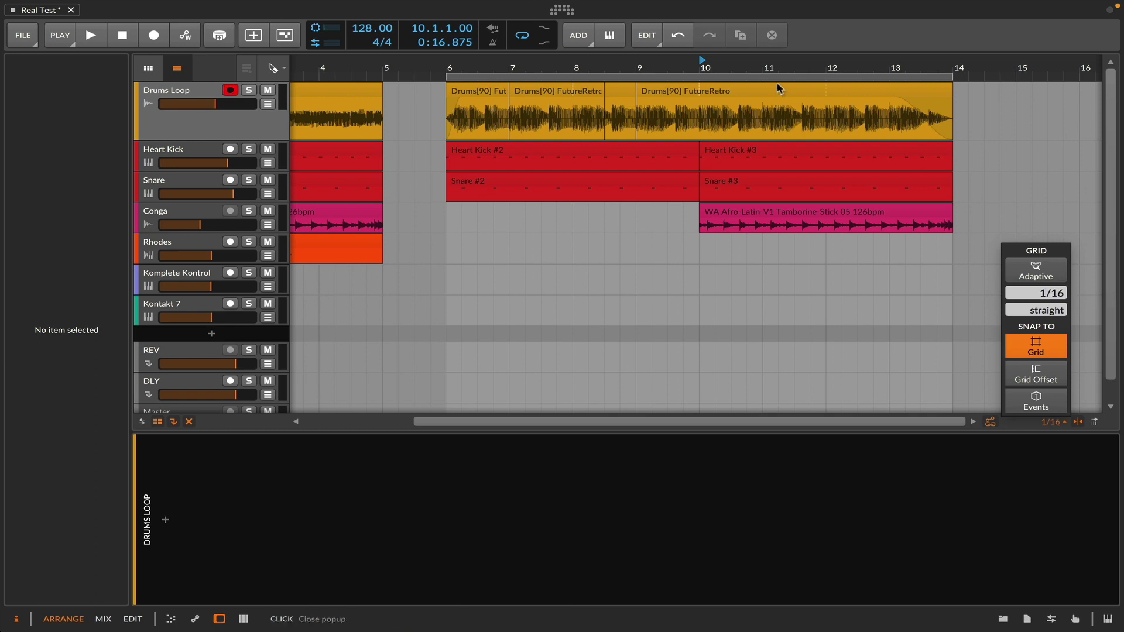
pyautogui.click(641, 111)
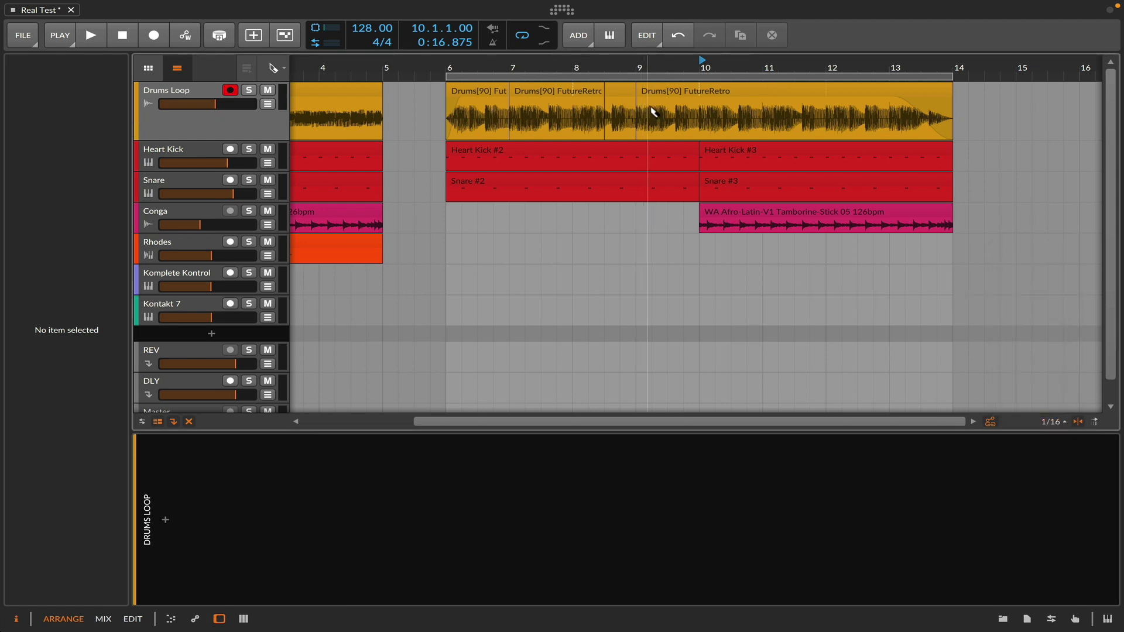
pyautogui.click(660, 108)
pyautogui.click(672, 107)
pyautogui.click(683, 104)
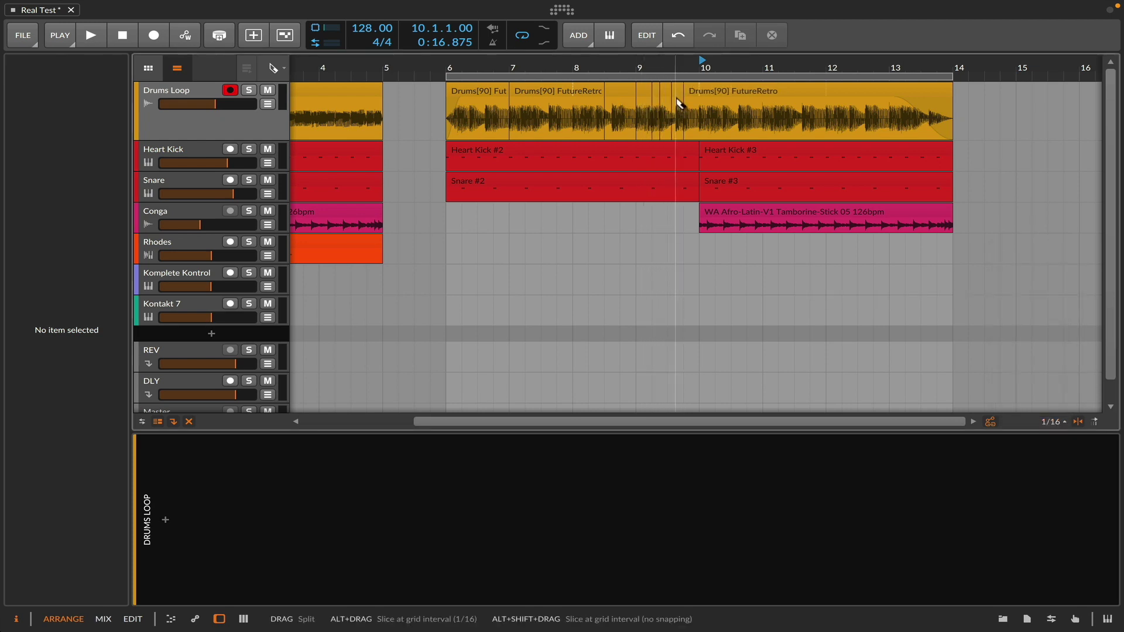
pyautogui.click(676, 100)
# Copy two short drum slices from bar 9 with the Pointer tool, placing them at 14.1.1 and 14.1.4.
pyautogui.press('1')
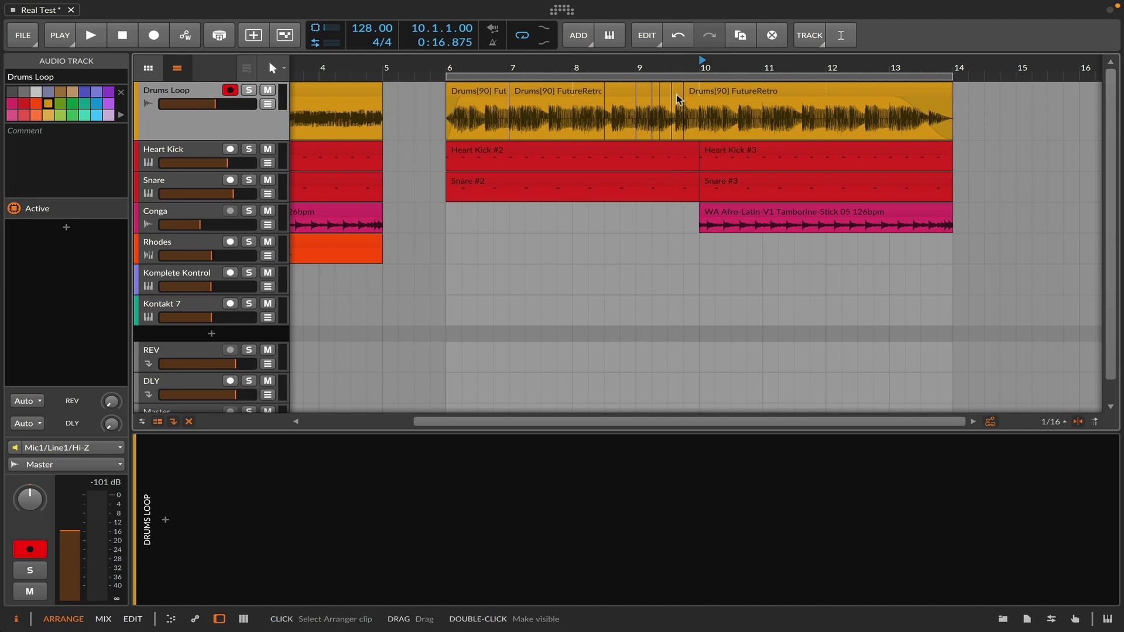
pyautogui.click(679, 98)
pyautogui.moveTo(679, 98); pyautogui.dragTo(960, 98)
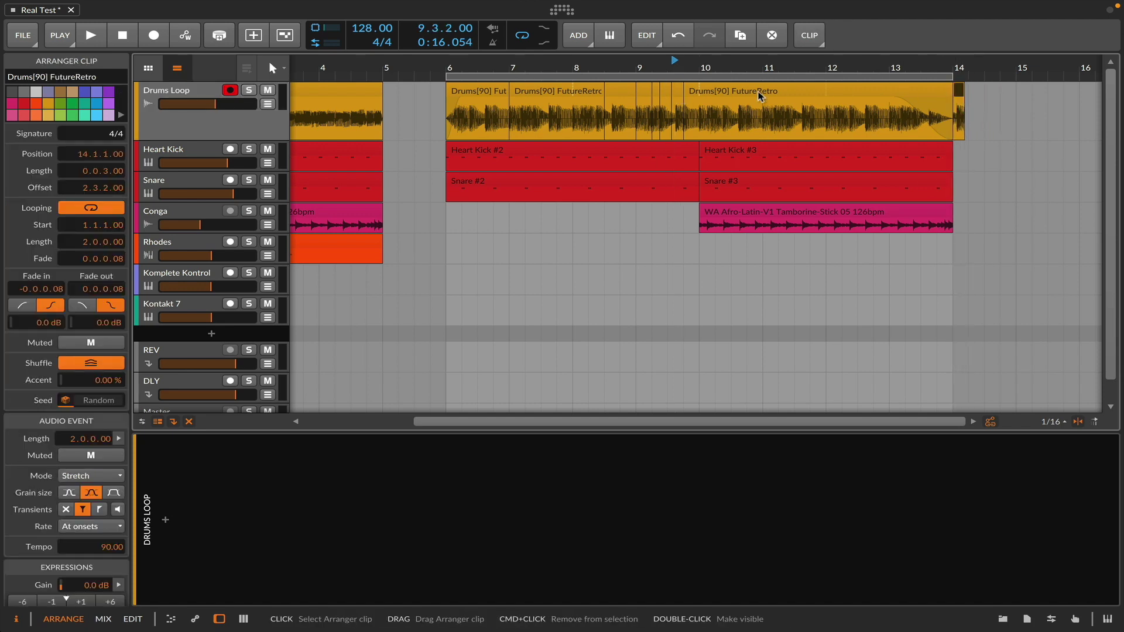
pyautogui.click(657, 94)
pyautogui.moveTo(657, 94)
pyautogui.mouseDown()
pyautogui.moveTo(1004, 100)
pyautogui.moveTo(969, 93)
pyautogui.mouseUp()
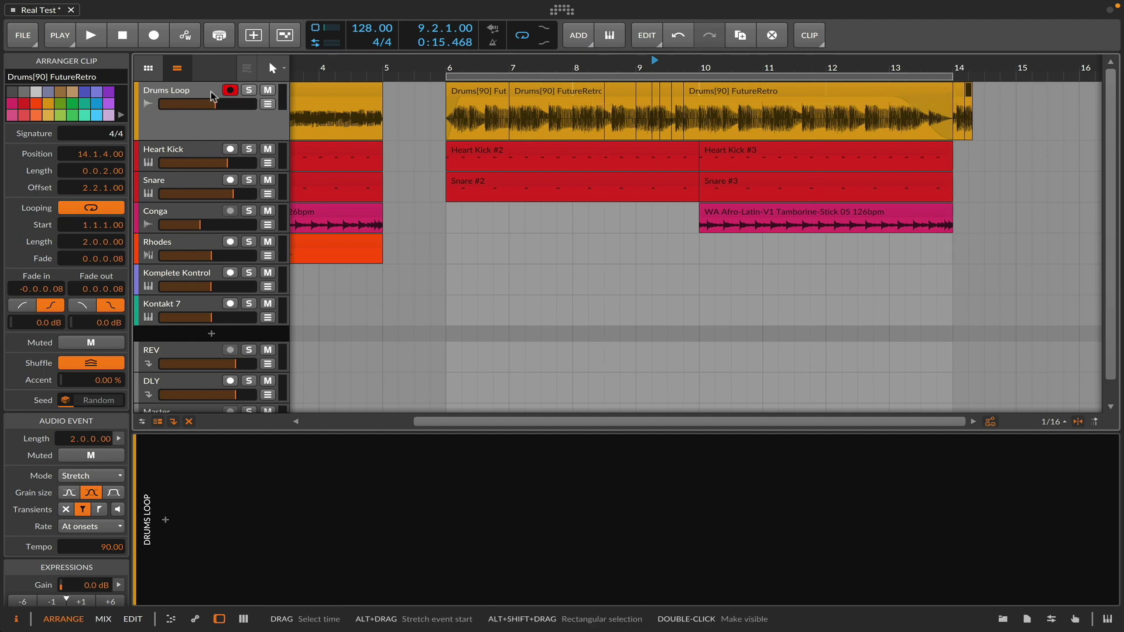
# Copy the drum audio between 10.3.1 and 11.1.1 to bar 15 with the Time Selection tool, undoing a first move to 14.3.2.
pyautogui.click(280, 69)
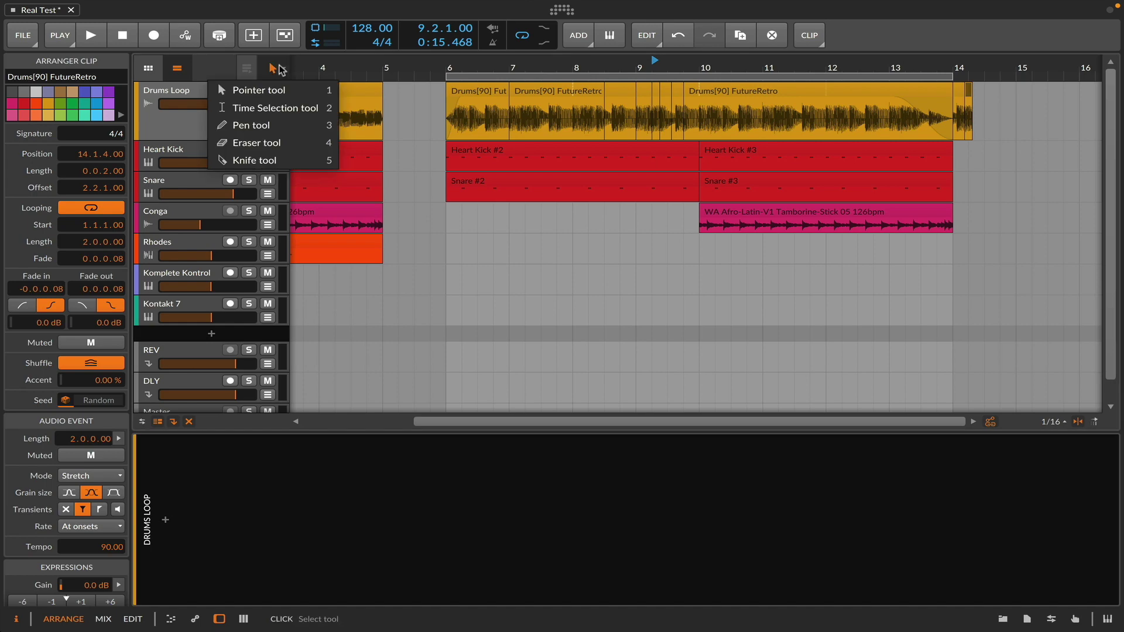
pyautogui.click(283, 110)
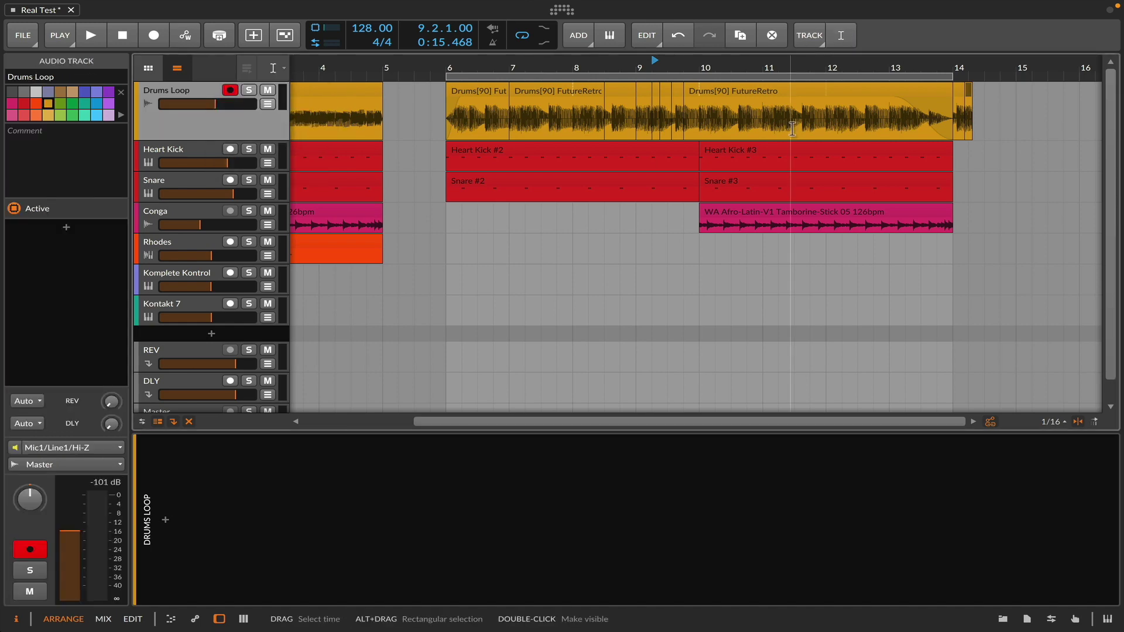
pyautogui.moveTo(732, 108); pyautogui.dragTo(1008, 76)
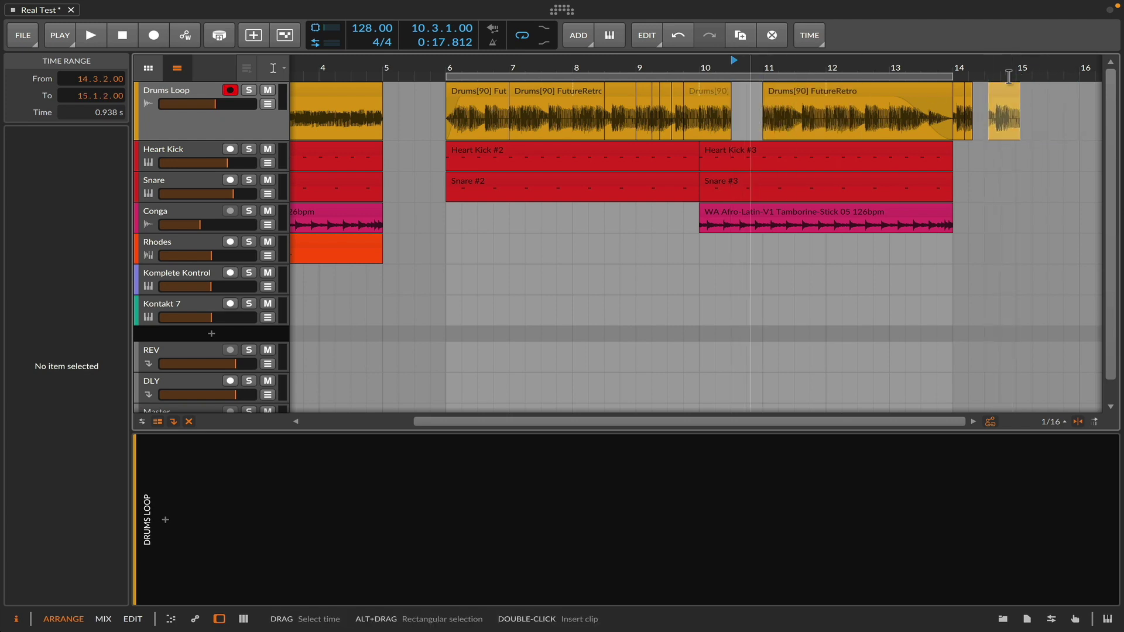
pyautogui.hotkey('ctrl', 'z')
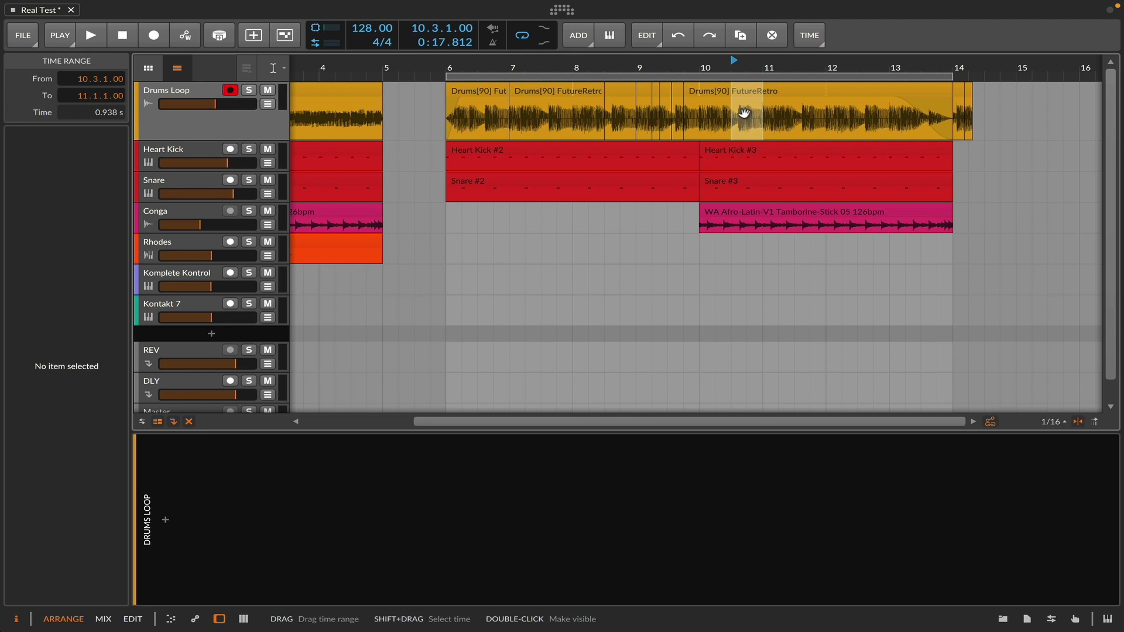
pyautogui.moveTo(740, 105); pyautogui.dragTo(1027, 91)
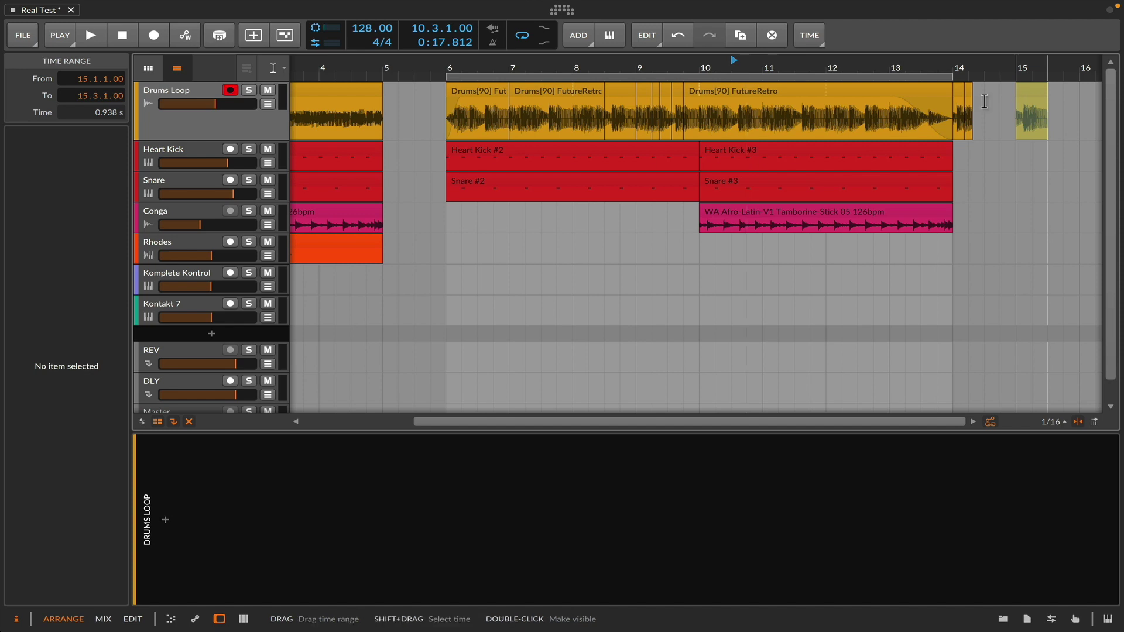
# Clear the time selection and switch through the arranger editing tools, including Eraser and Pen.
pyautogui.click(438, 80)
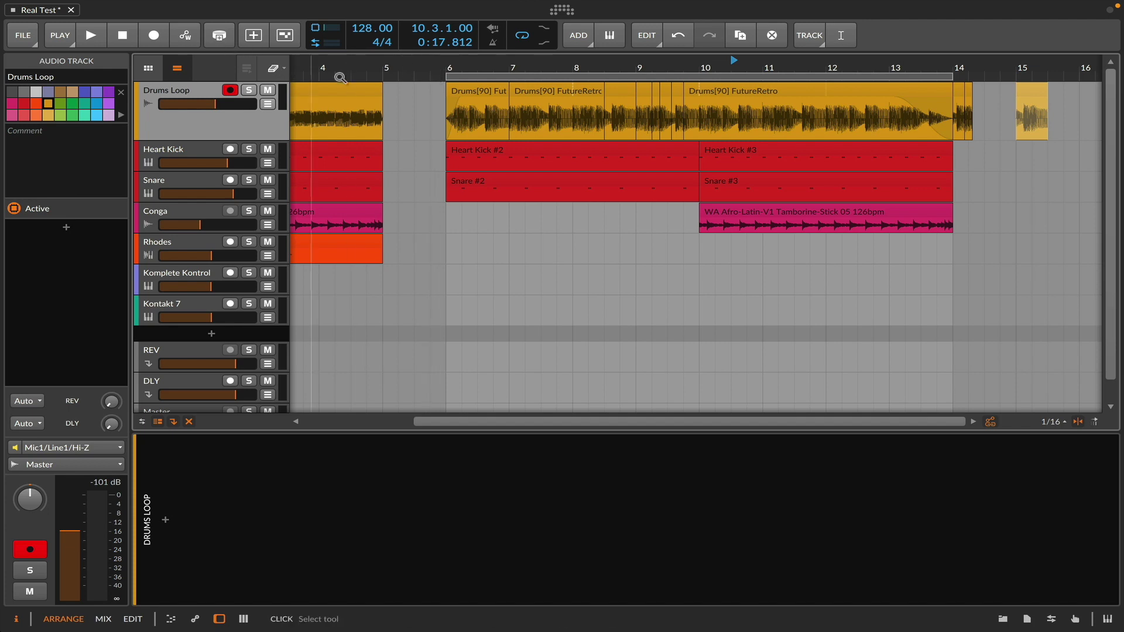
pyautogui.press('5')
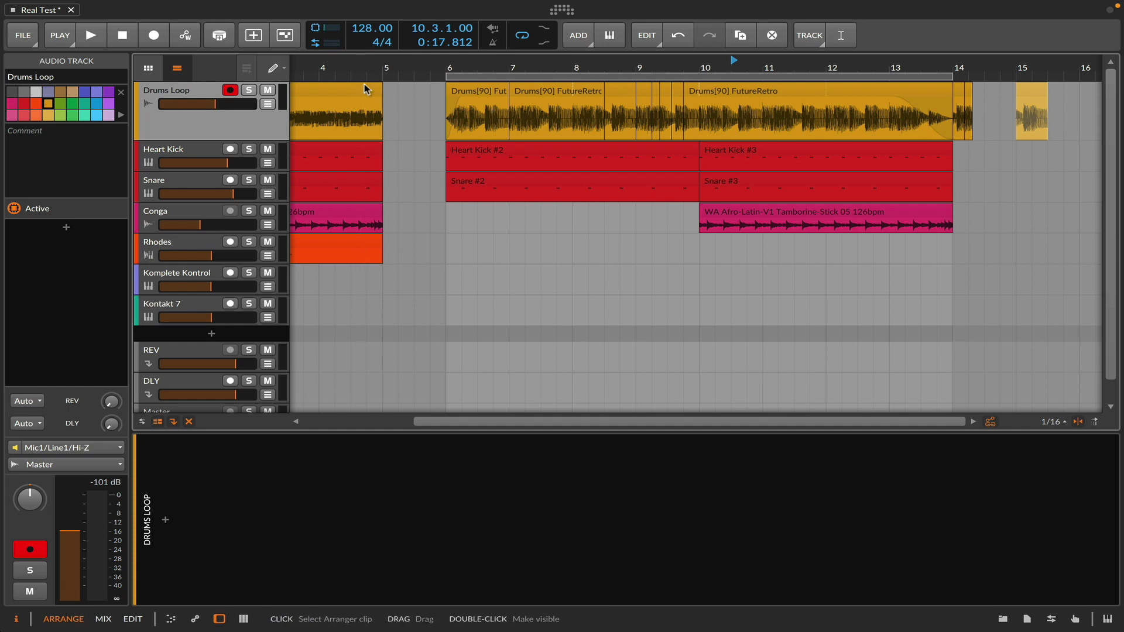